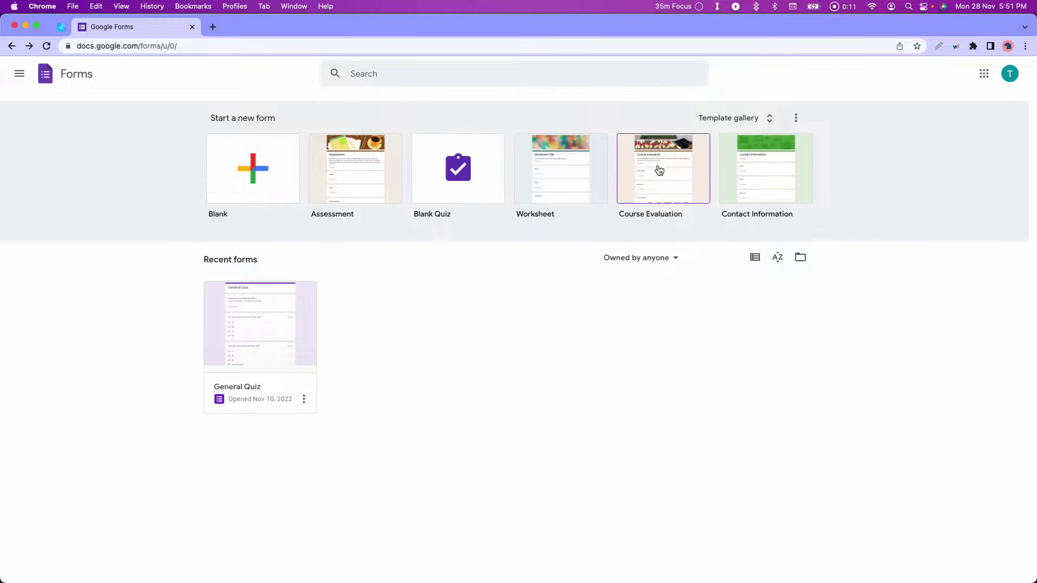
Open the template gallery and browse its Recently used, Personal, Work and Education templates.
{"action": "left_click", "coordinate": [725, 119]}
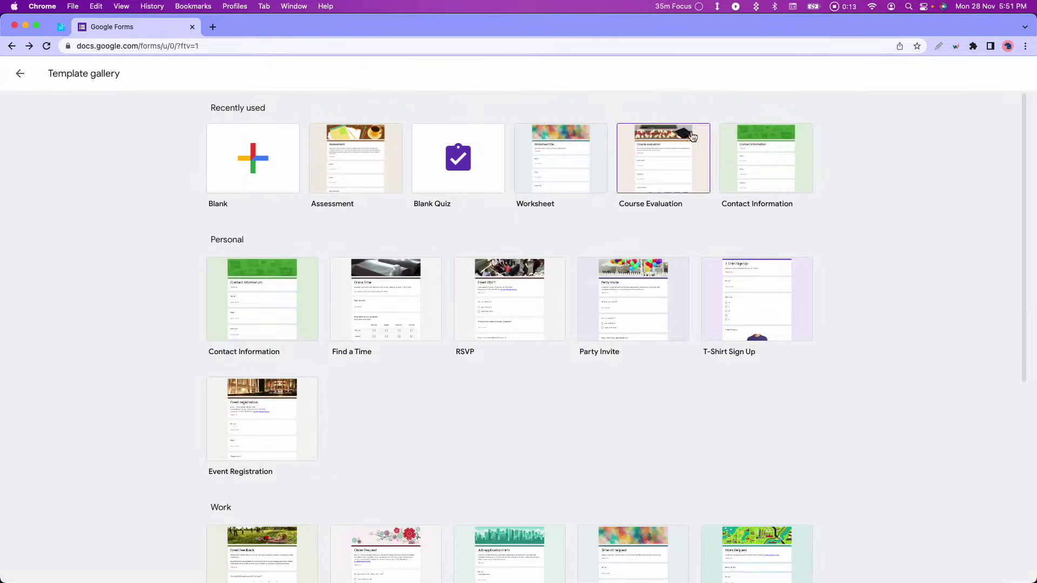
{"action": "scroll", "coordinate": [604, 212], "scroll_direction": "down", "scroll_amount": 6}
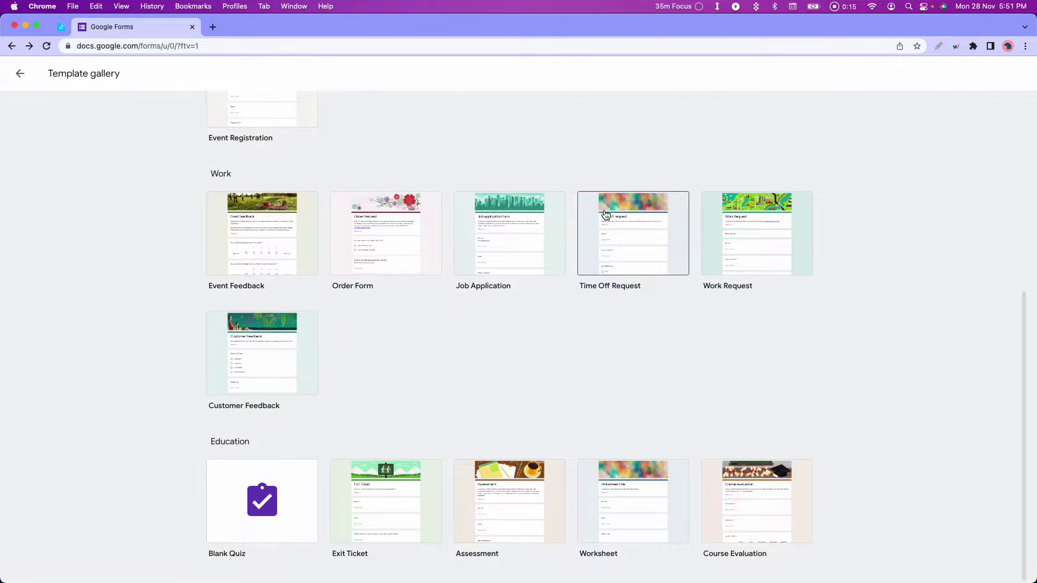
{"action": "scroll", "coordinate": [605, 215], "scroll_direction": "up", "scroll_amount": 6}
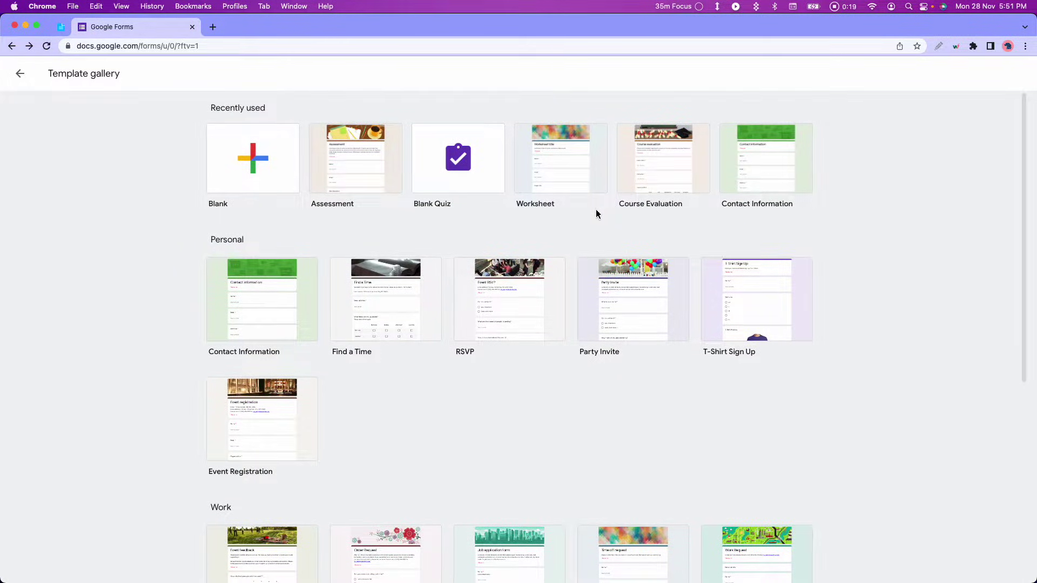
Create a blank form titled 'Mobile Gaming Event Registration', copied from the notepad.
{"action": "left_click", "coordinate": [256, 162]}
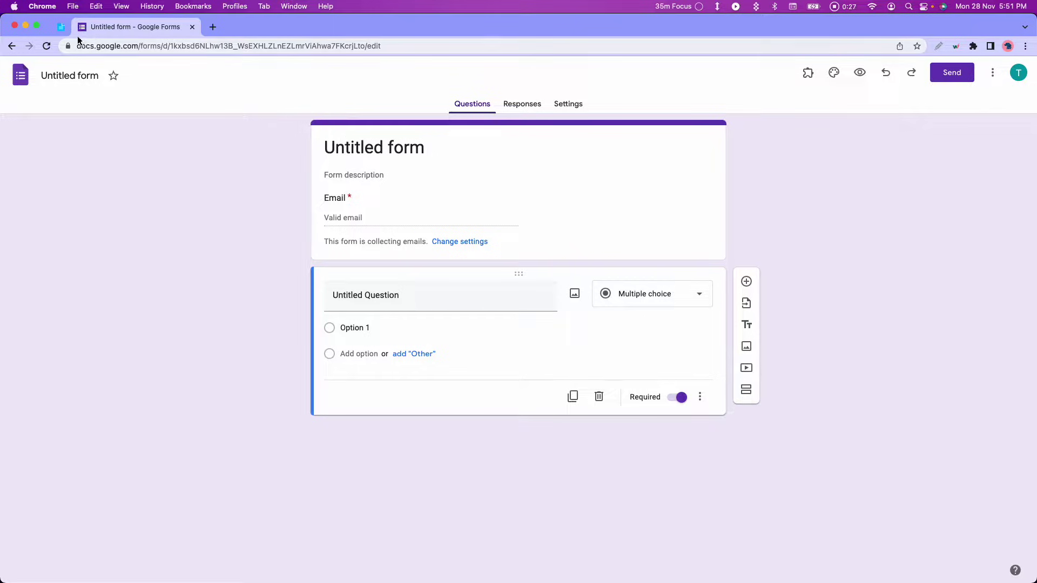
{"action": "left_click", "coordinate": [61, 27]}
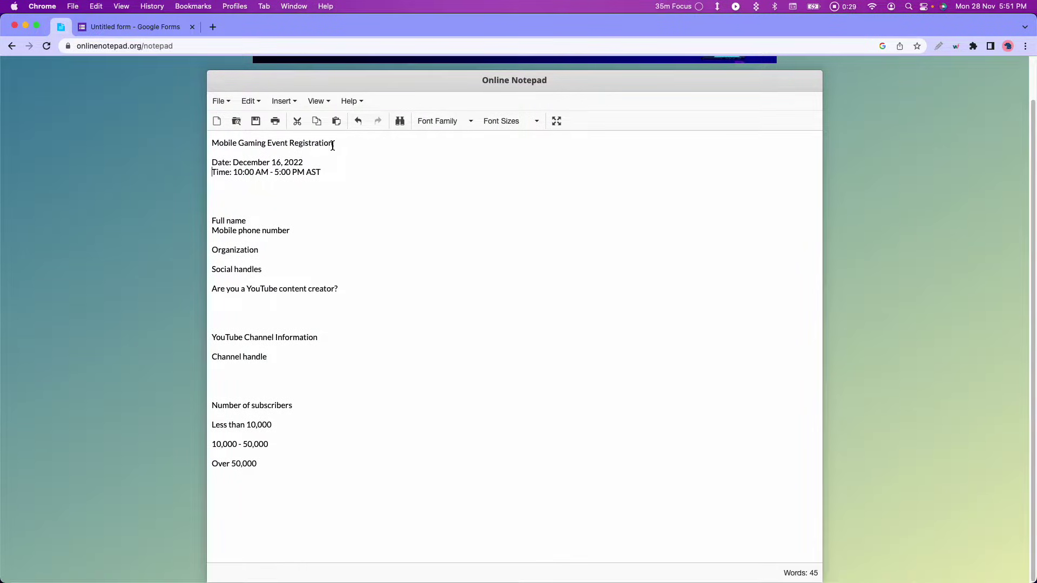
{"action": "left_click_drag", "start_coordinate": [332, 146], "coordinate": [212, 144]}
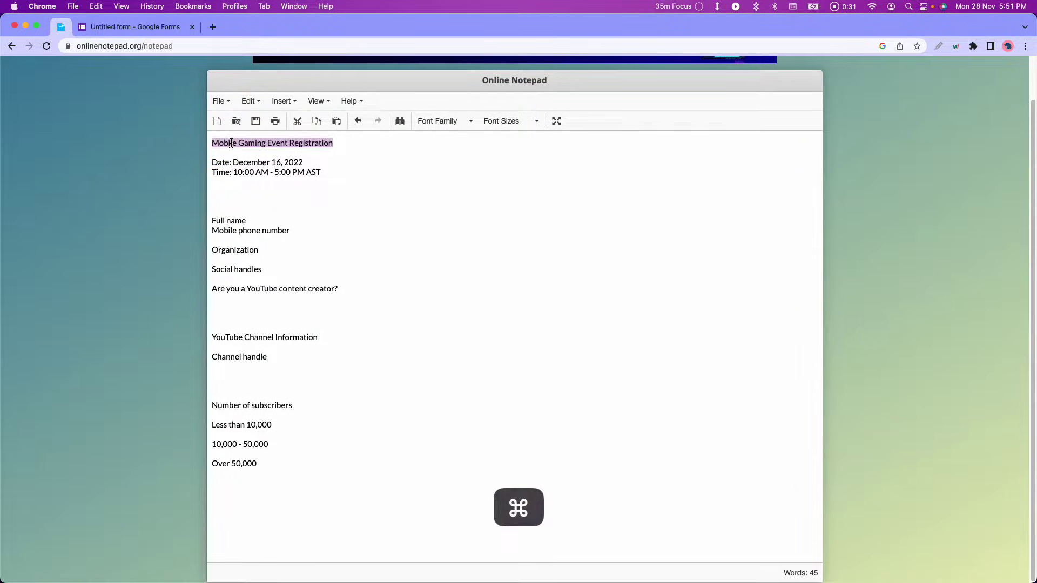
{"action": "key", "text": "super+c"}
{"action": "left_click", "coordinate": [178, 28]}
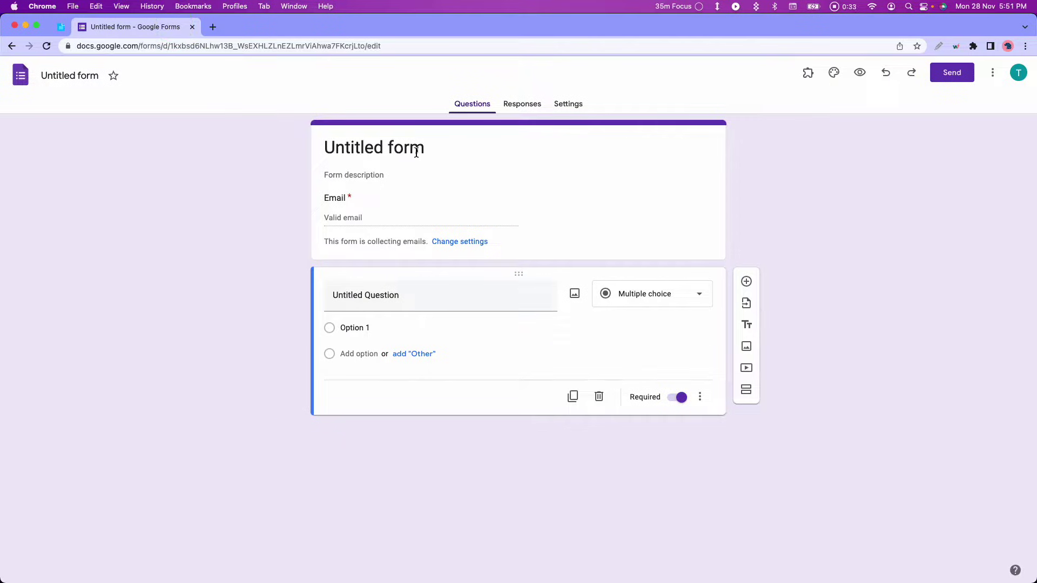
{"action": "left_click", "coordinate": [416, 153]}
{"action": "triple_click", "coordinate": [340, 143]}
{"action": "key", "text": "super+v"}
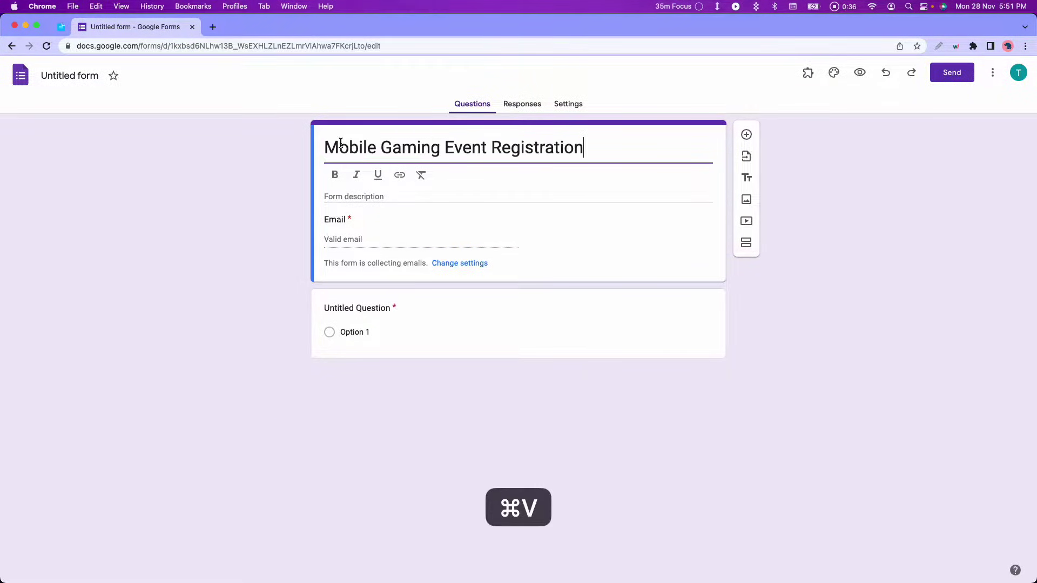
Paste the event's Date and Time lines from the notepad into the form description.
{"action": "left_click", "coordinate": [348, 197]}
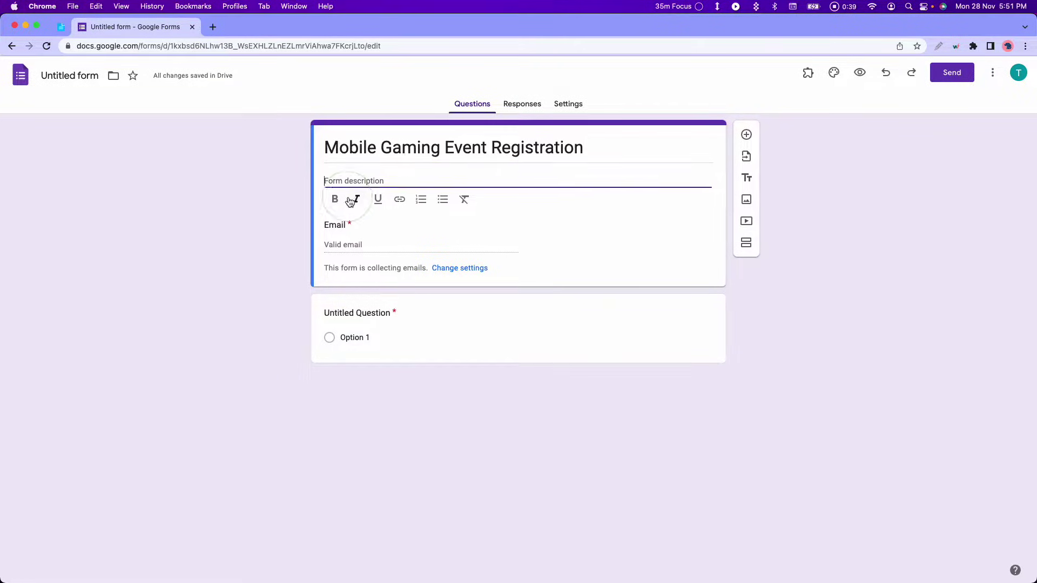
{"action": "left_click", "coordinate": [61, 27]}
{"action": "left_click_drag", "start_coordinate": [321, 173], "coordinate": [225, 163]}
{"action": "key", "text": "super+c"}
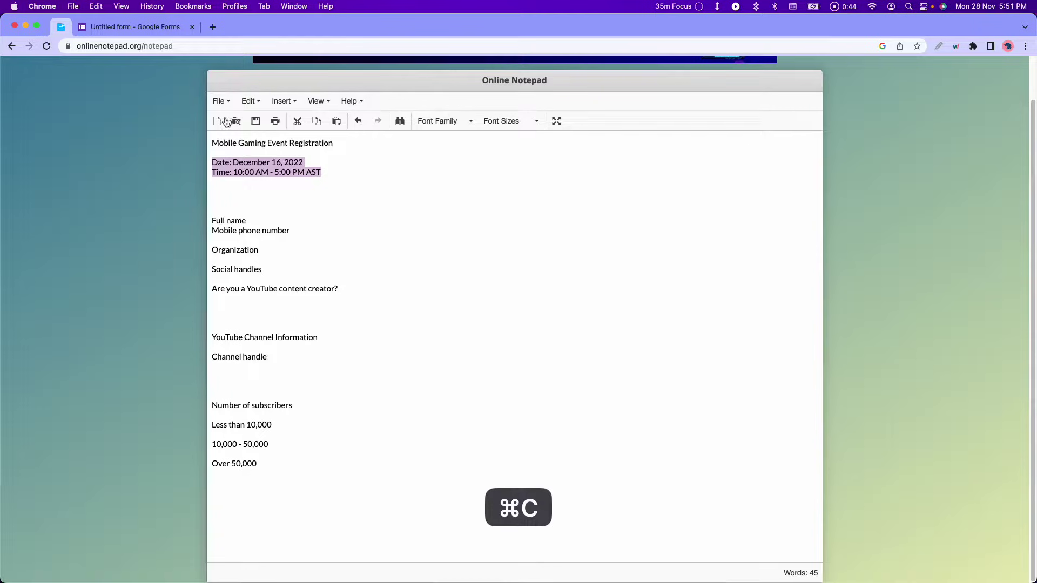
{"action": "left_click", "coordinate": [154, 29]}
{"action": "left_click", "coordinate": [328, 173]}
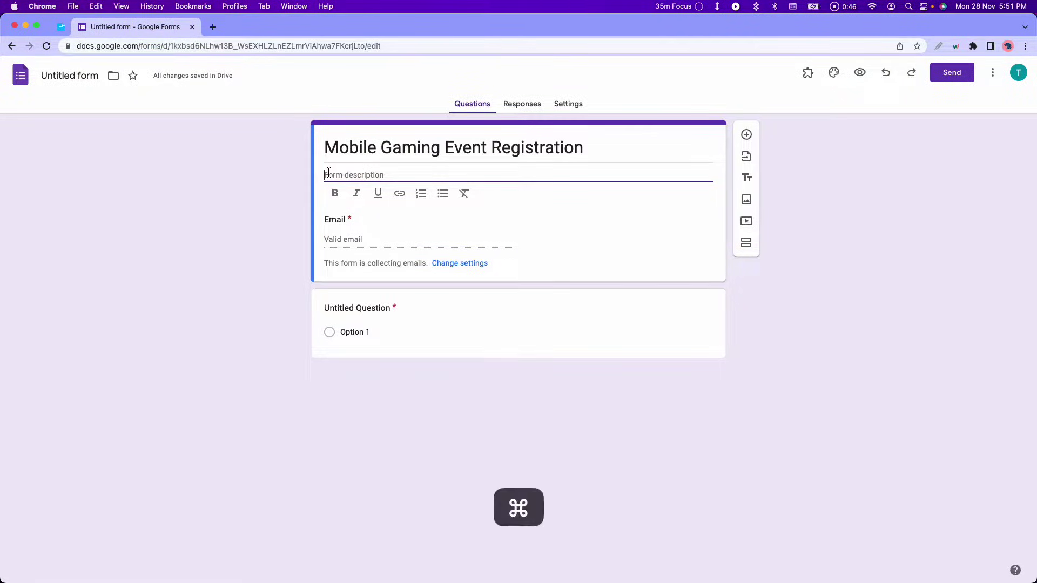
{"action": "key", "text": "super+v"}
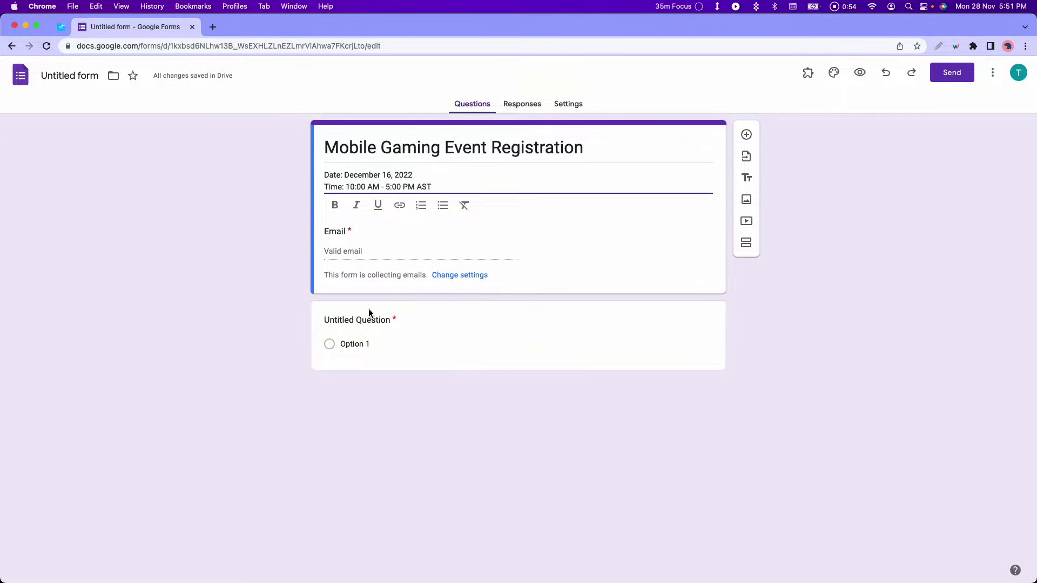
Title the first question 'Full name', pasted from the notepad.
{"action": "left_click", "coordinate": [382, 321]}
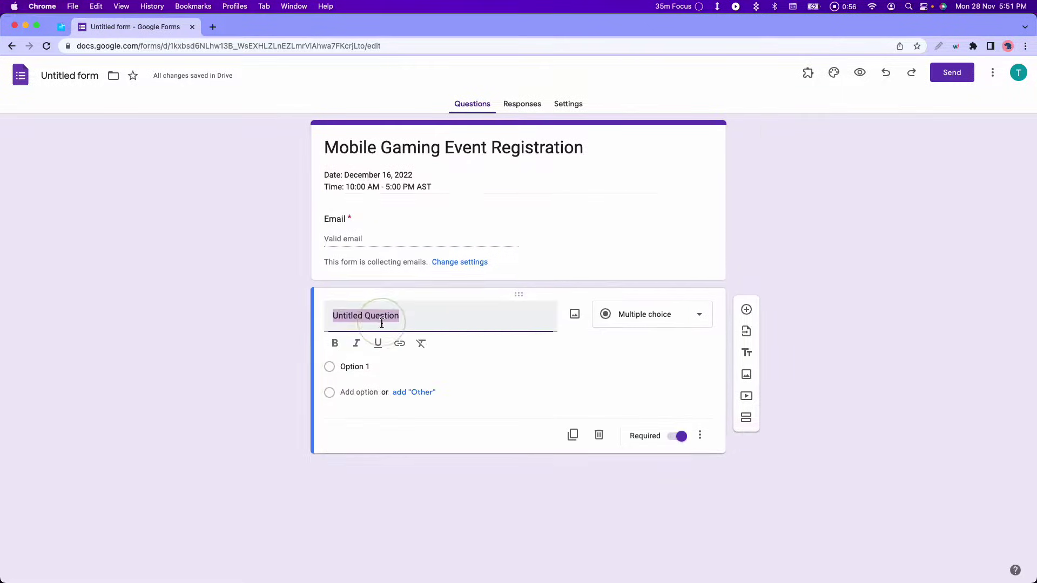
{"action": "left_click", "coordinate": [61, 26]}
{"action": "left_click_drag", "start_coordinate": [255, 221], "coordinate": [211, 221]}
{"action": "key", "text": "cmd+c"}
{"action": "left_click", "coordinate": [117, 34]}
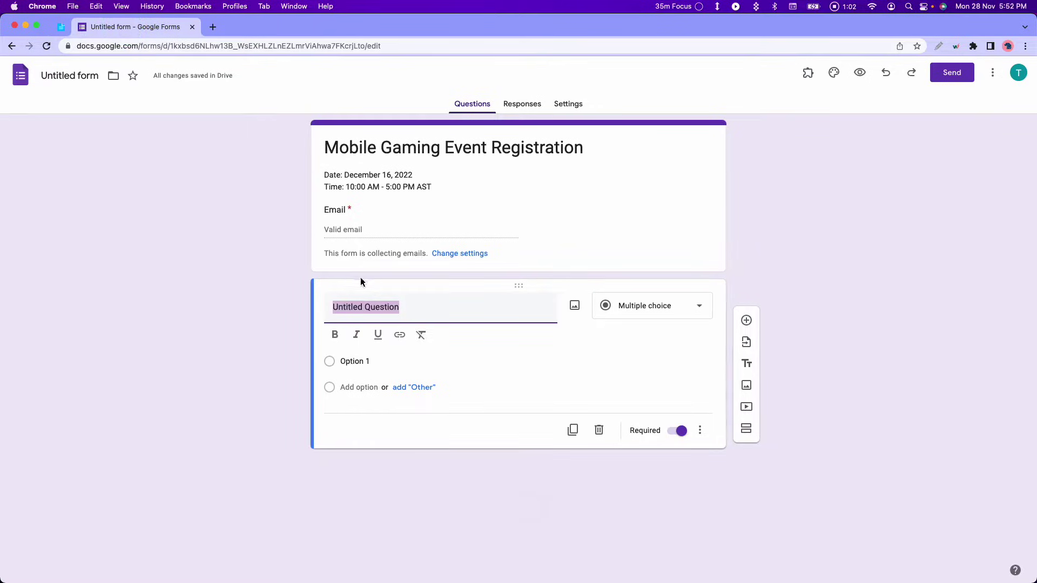
{"action": "key", "text": "super+v"}
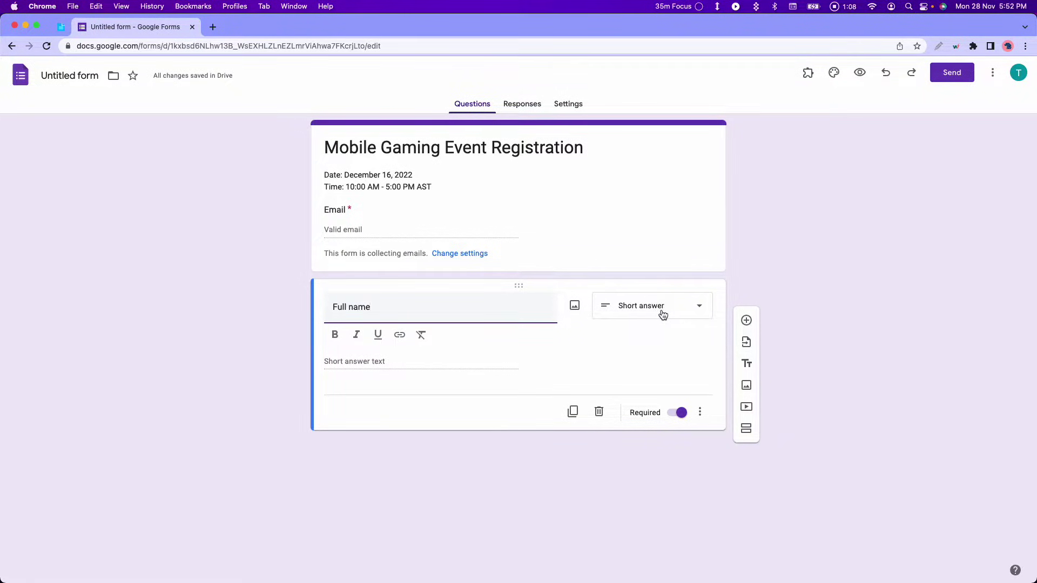
Keep Full name as a Short answer question without adding an image or extra options.
{"action": "left_click", "coordinate": [684, 313]}
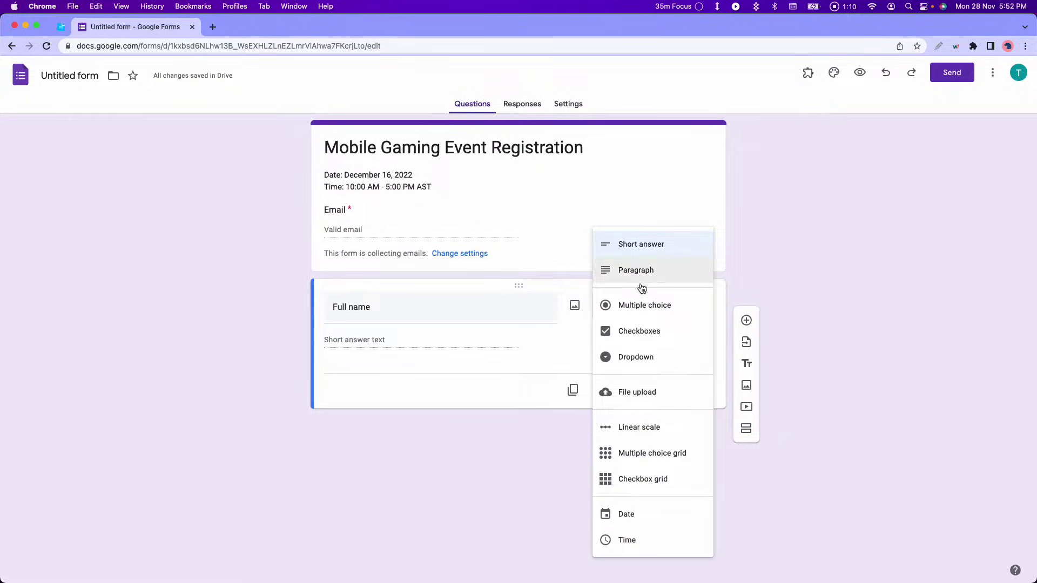
{"action": "left_click", "coordinate": [565, 345]}
{"action": "left_click", "coordinate": [576, 305]}
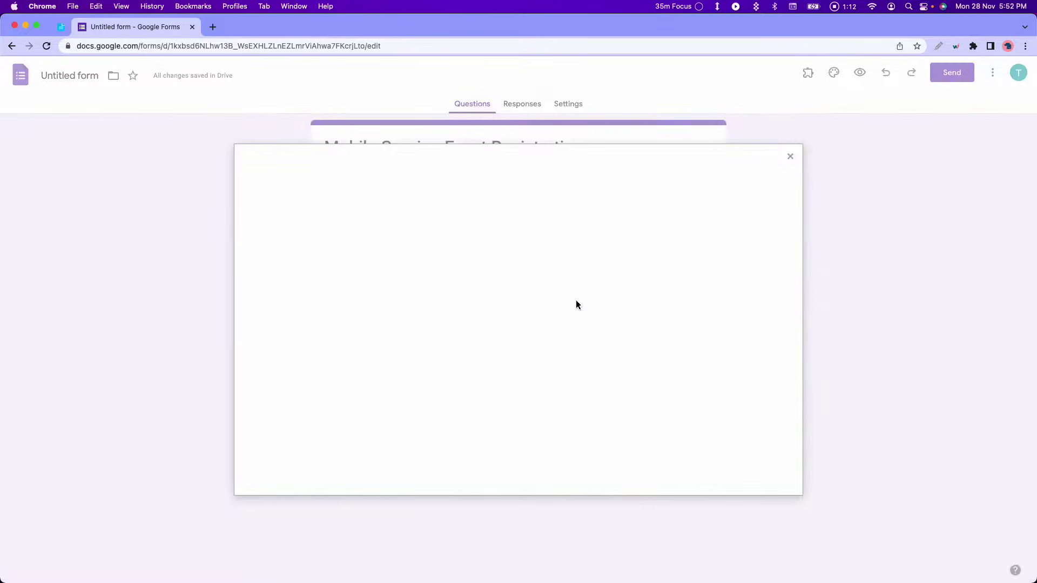
{"action": "left_click", "coordinate": [782, 166]}
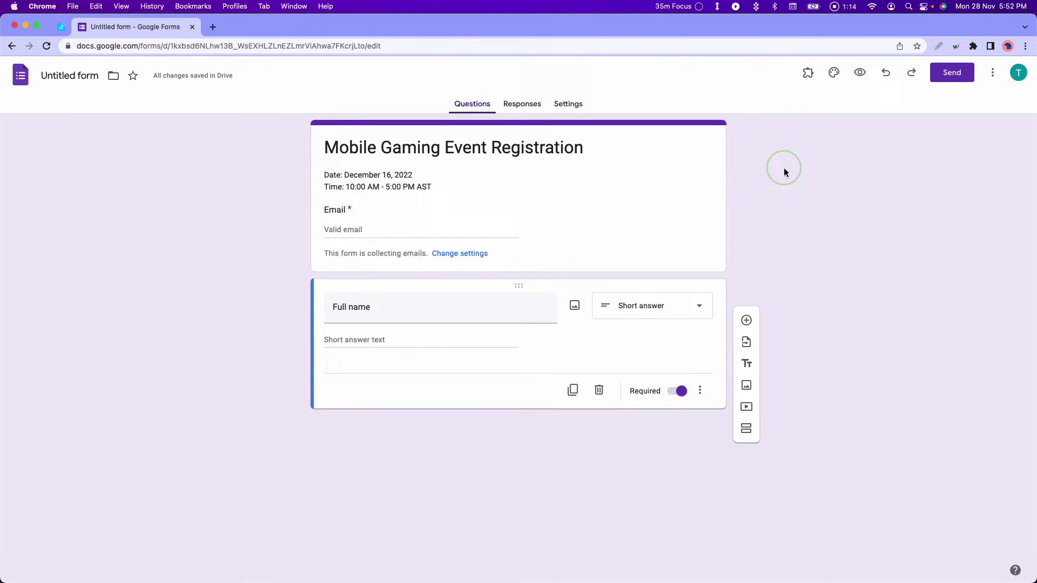
{"action": "left_click", "coordinate": [699, 392]}
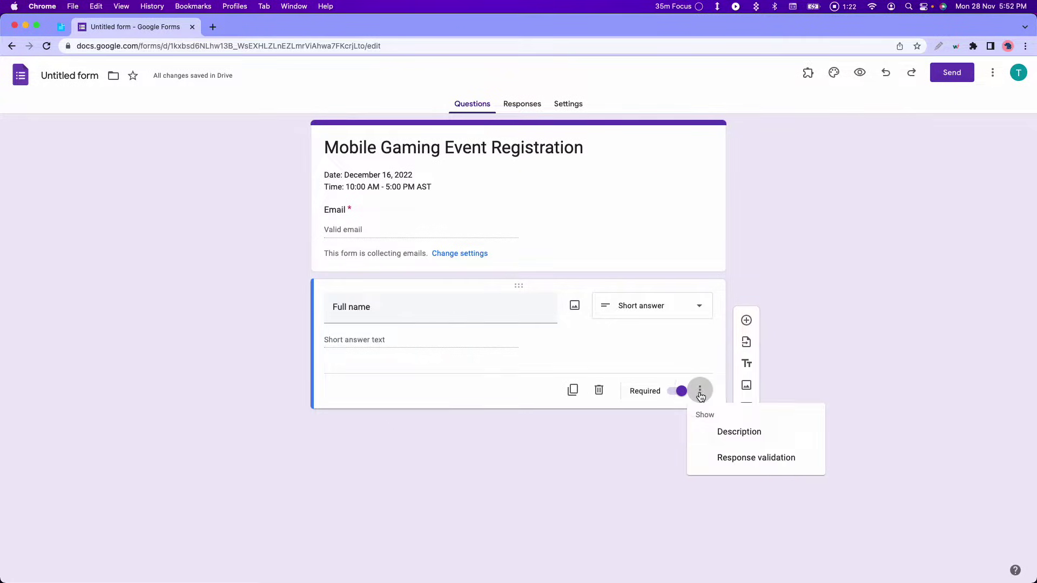
{"action": "left_click", "coordinate": [616, 346]}
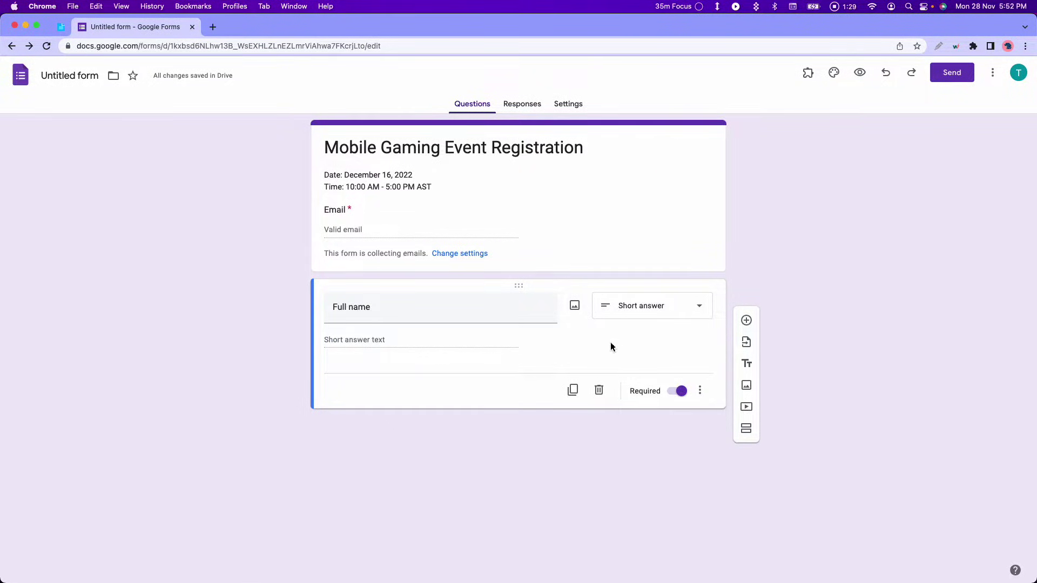
Add a 'Mobile phone number' question below Full name.
{"action": "left_click", "coordinate": [745, 320]}
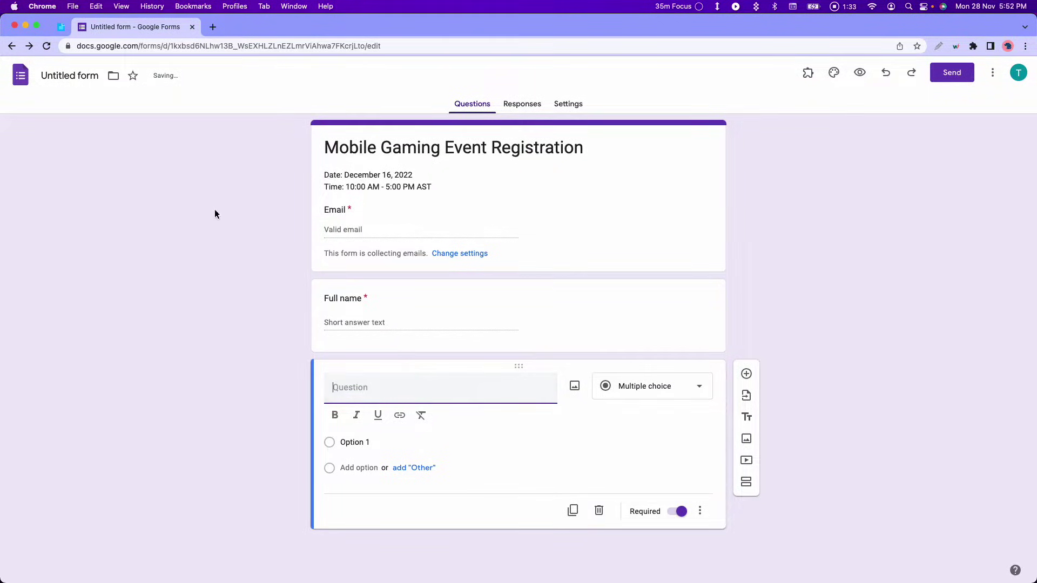
{"action": "left_click", "coordinate": [61, 27]}
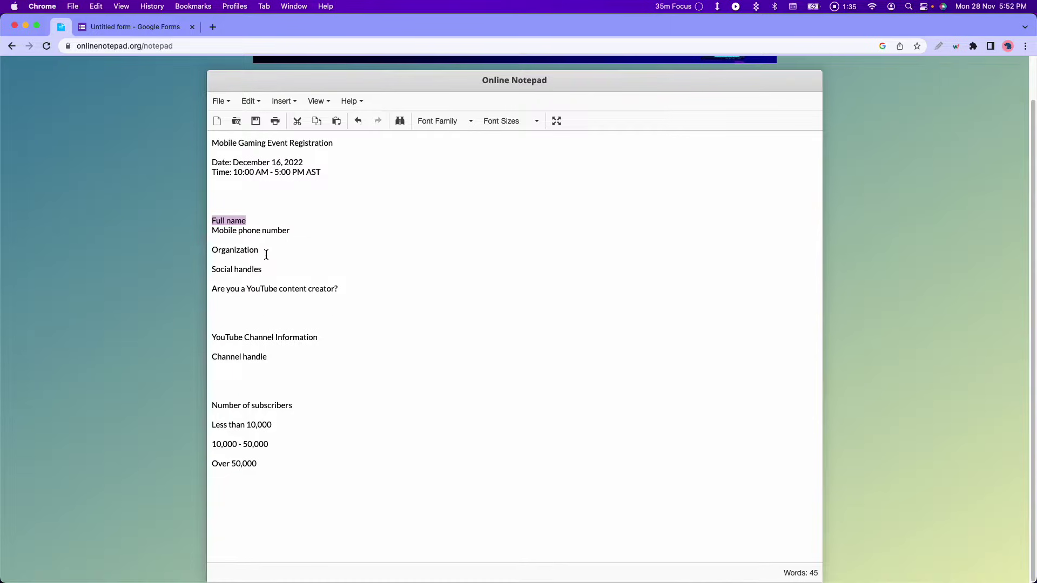
{"action": "left_click_drag", "start_coordinate": [288, 233], "coordinate": [211, 233]}
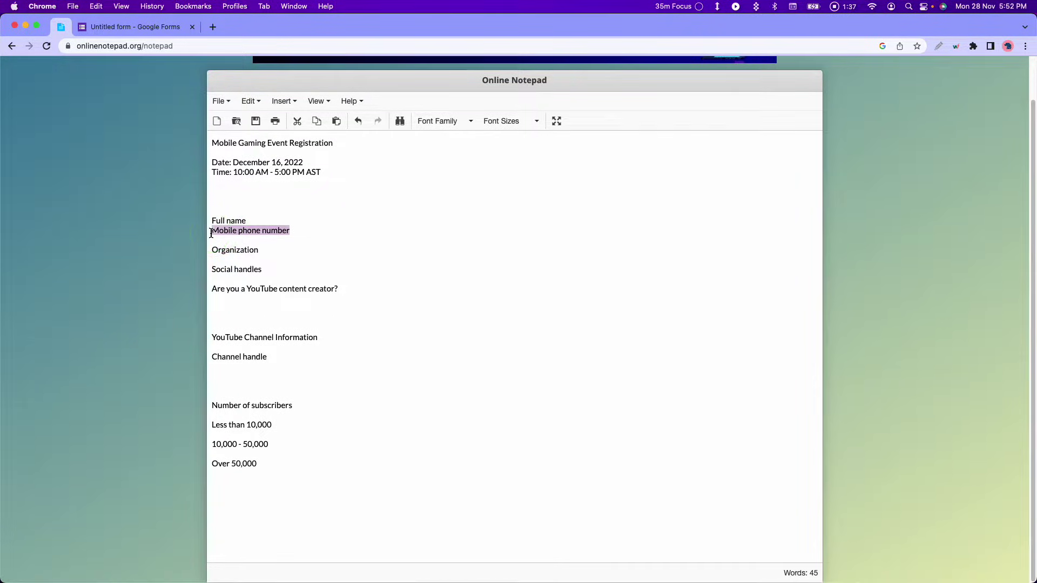
{"action": "key", "text": "super+c"}
{"action": "left_click", "coordinate": [109, 27]}
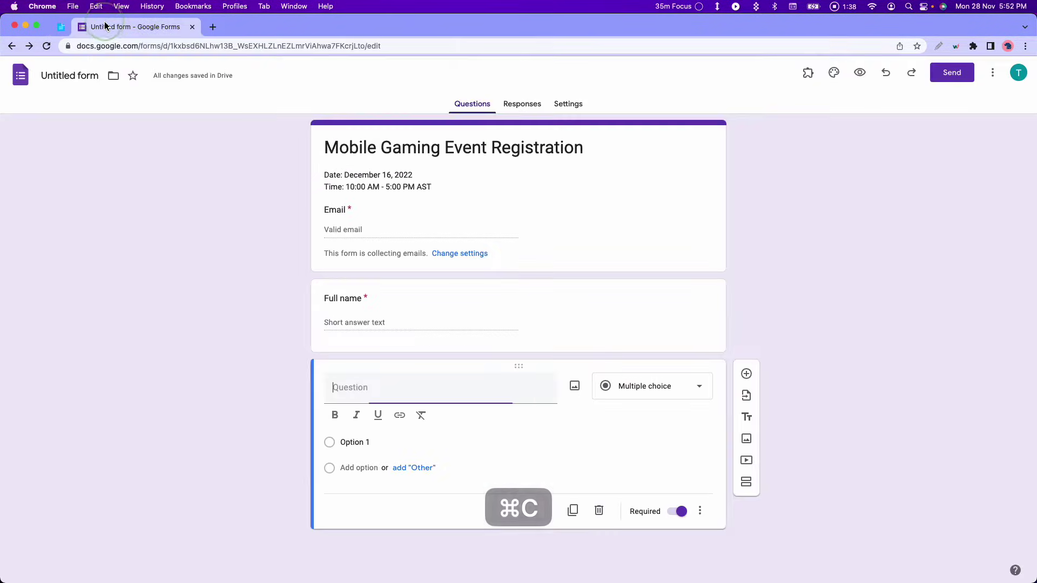
{"action": "left_click", "coordinate": [379, 395]}
{"action": "key", "text": "super+v"}
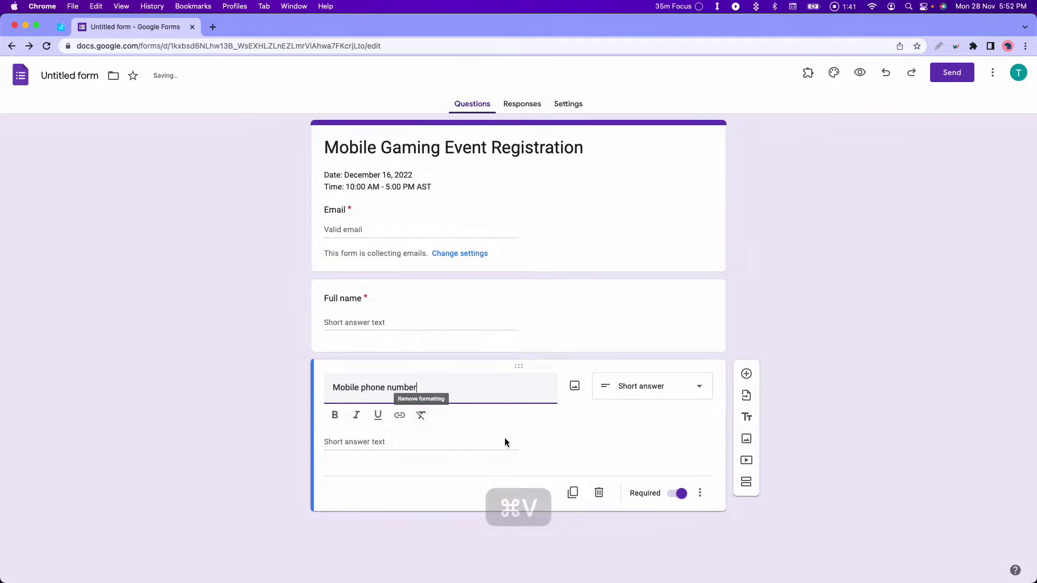
Add an 'Organization' question.
{"action": "left_click", "coordinate": [746, 374]}
{"action": "left_click", "coordinate": [61, 26]}
{"action": "double_click", "coordinate": [236, 246]}
{"action": "key", "text": "super+c"}
{"action": "left_click", "coordinate": [125, 26]}
{"action": "key", "text": "super+v"}
Add a 'Social handles' question as a Paragraph answer.
{"action": "left_click", "coordinate": [741, 432]}
{"action": "left_click", "coordinate": [61, 27]}
{"action": "triple_click", "coordinate": [235, 272]}
{"action": "key", "text": "super+c"}
{"action": "left_click", "coordinate": [124, 26]}
{"action": "key", "text": "super+v"}
{"action": "left_click", "coordinate": [648, 422]}
{"action": "left_click", "coordinate": [631, 270]}
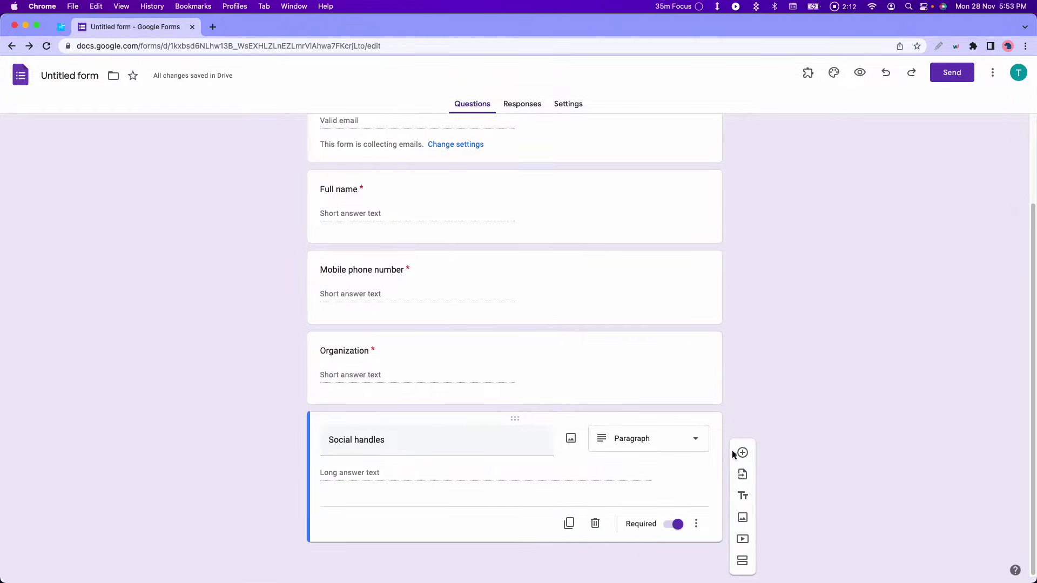
Add the multiple-choice 'Are you a YouTube content creator?' question with Yes and No options.
{"action": "left_click", "coordinate": [739, 454]}
{"action": "left_click", "coordinate": [61, 26]}
{"action": "triple_click", "coordinate": [301, 289]}
{"action": "key", "text": "super+c"}
{"action": "left_click", "coordinate": [124, 27]}
{"action": "key", "text": "super+v"}
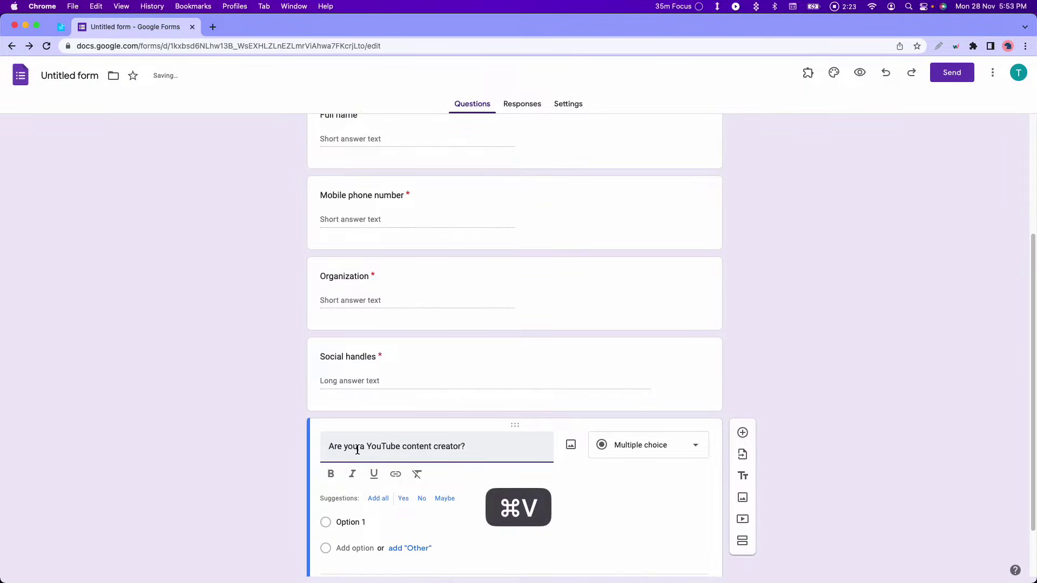
{"action": "scroll", "coordinate": [367, 452], "scroll_direction": "down", "scroll_amount": 3}
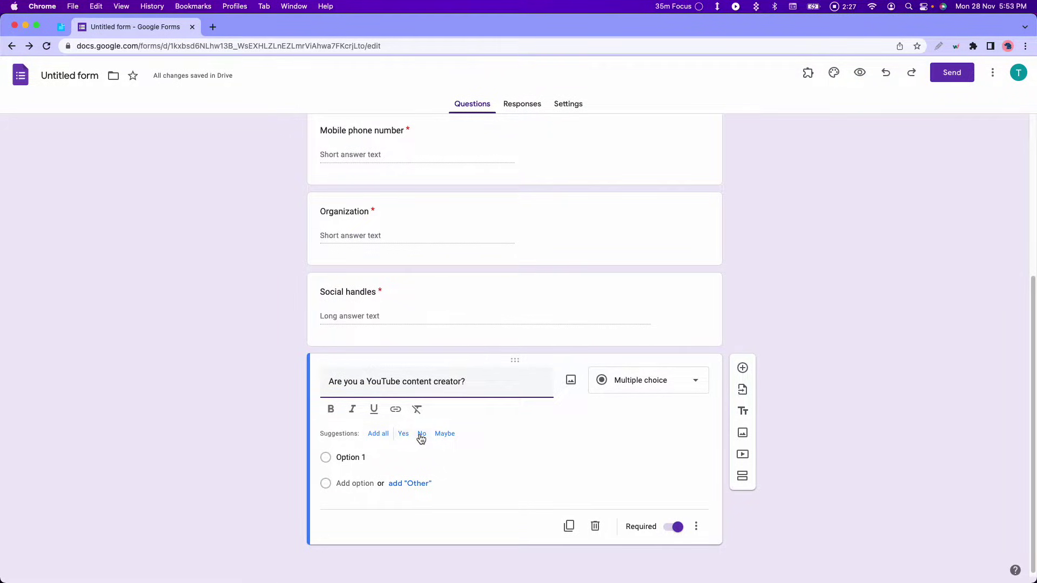
{"action": "left_click", "coordinate": [404, 435]}
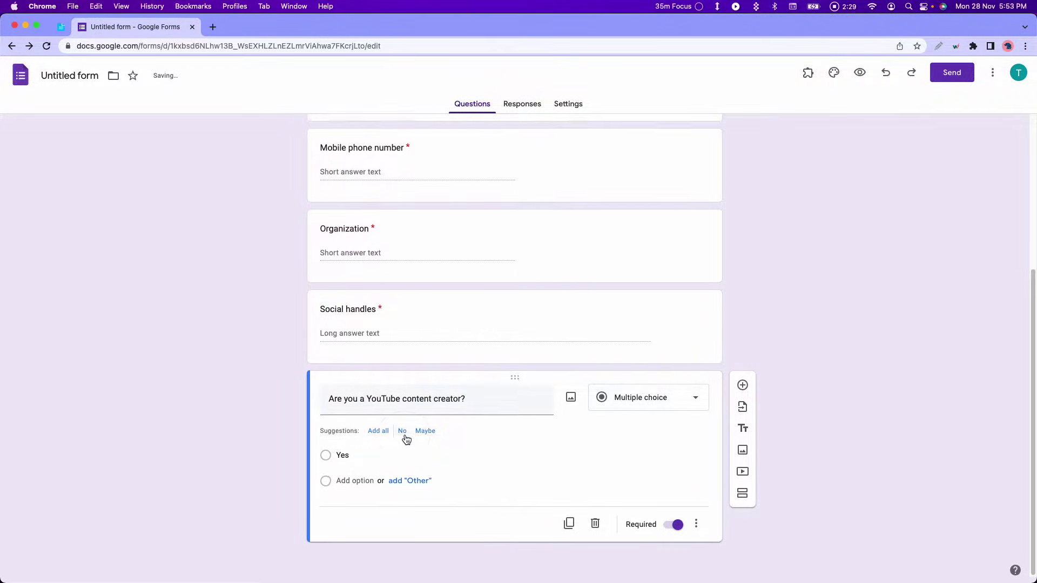
{"action": "left_click", "coordinate": [403, 431]}
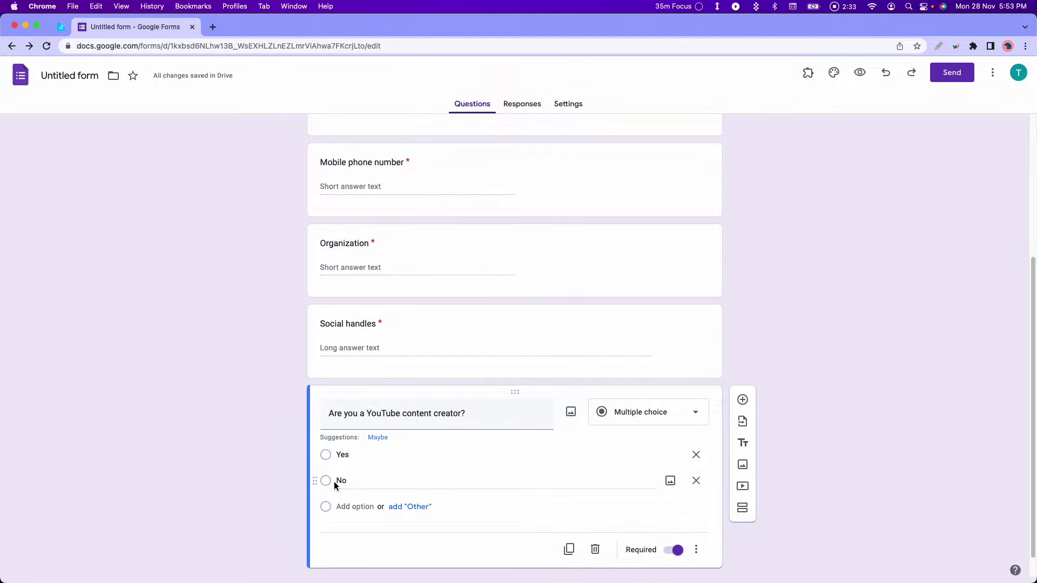
{"action": "scroll", "coordinate": [453, 474], "scroll_direction": "down", "scroll_amount": 1}
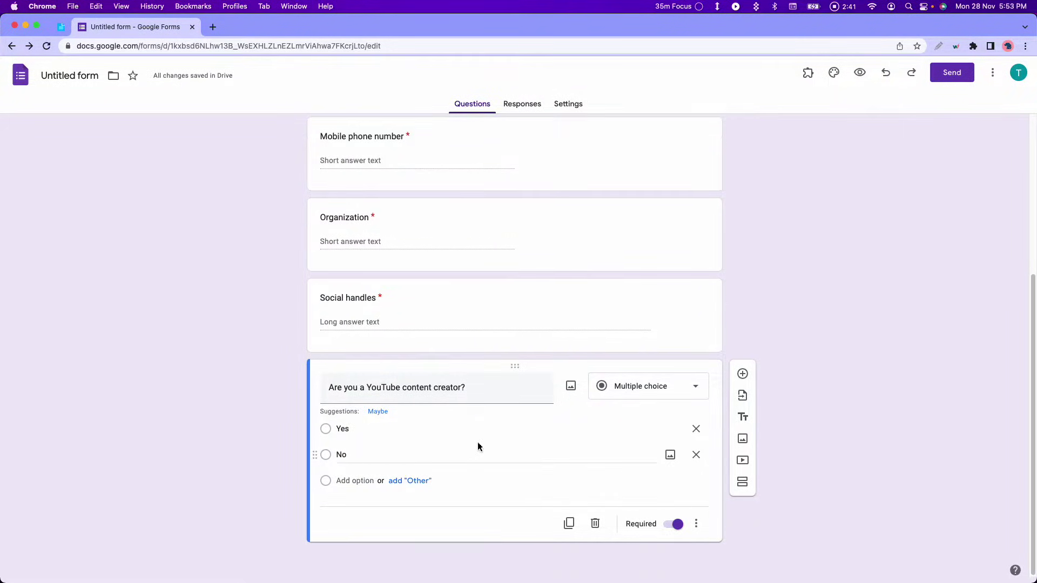
Add a second section titled 'YouTube Channel Information'.
{"action": "left_click", "coordinate": [742, 482]}
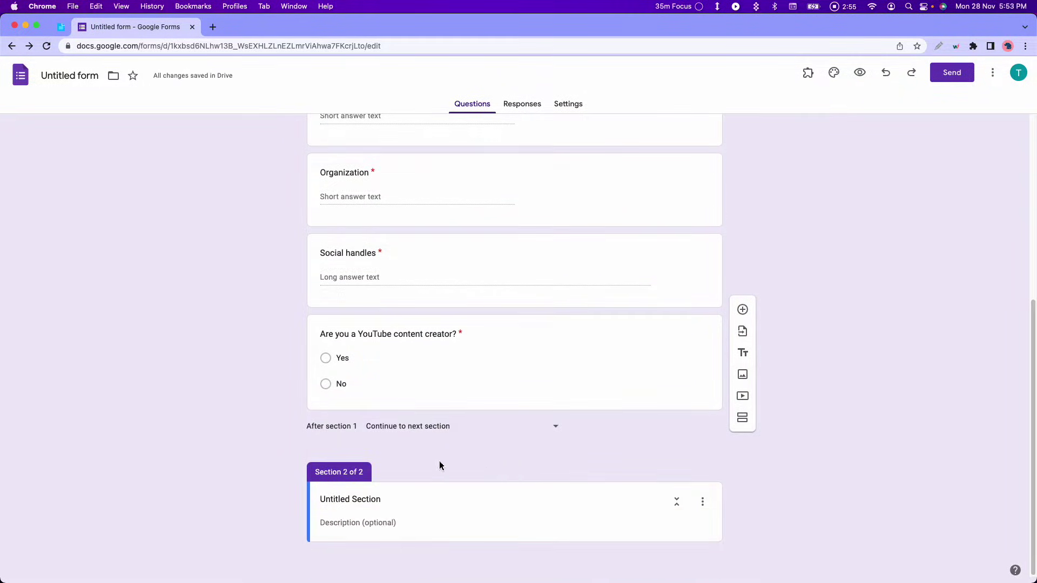
{"action": "left_click", "coordinate": [61, 26]}
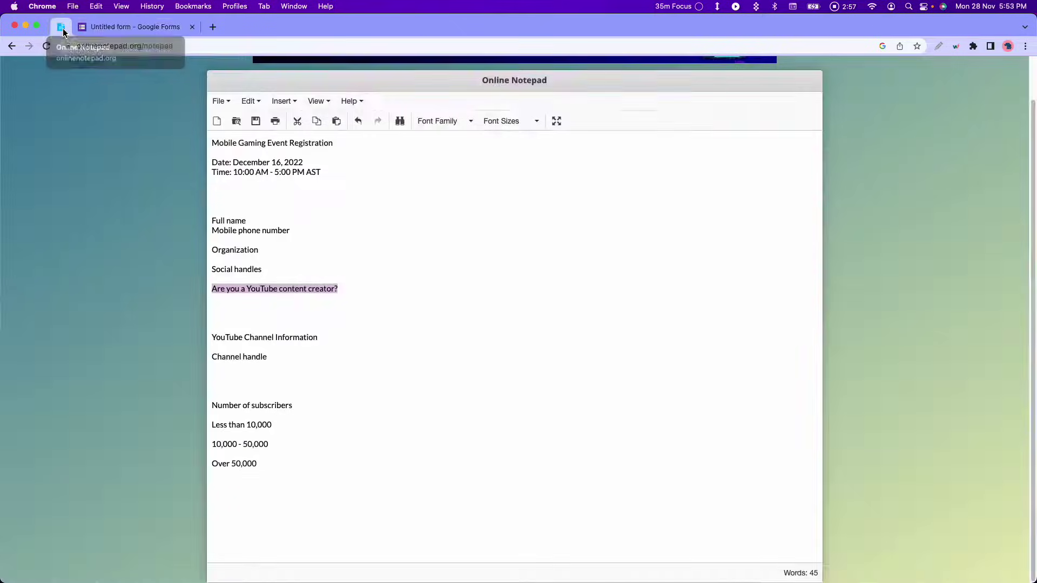
{"action": "left_click_drag", "start_coordinate": [319, 338], "coordinate": [205, 338]}
{"action": "key", "text": "super+c"}
{"action": "left_click", "coordinate": [98, 28]}
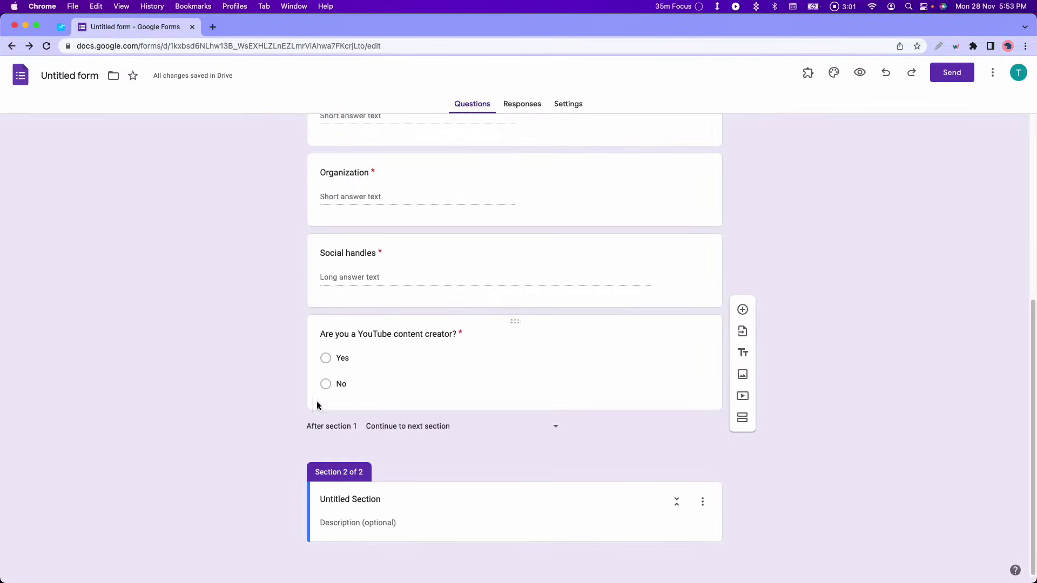
{"action": "left_click", "coordinate": [351, 499]}
{"action": "key", "text": "super+v"}
{"action": "key", "text": "super+a"}
{"action": "key", "text": "super+v"}
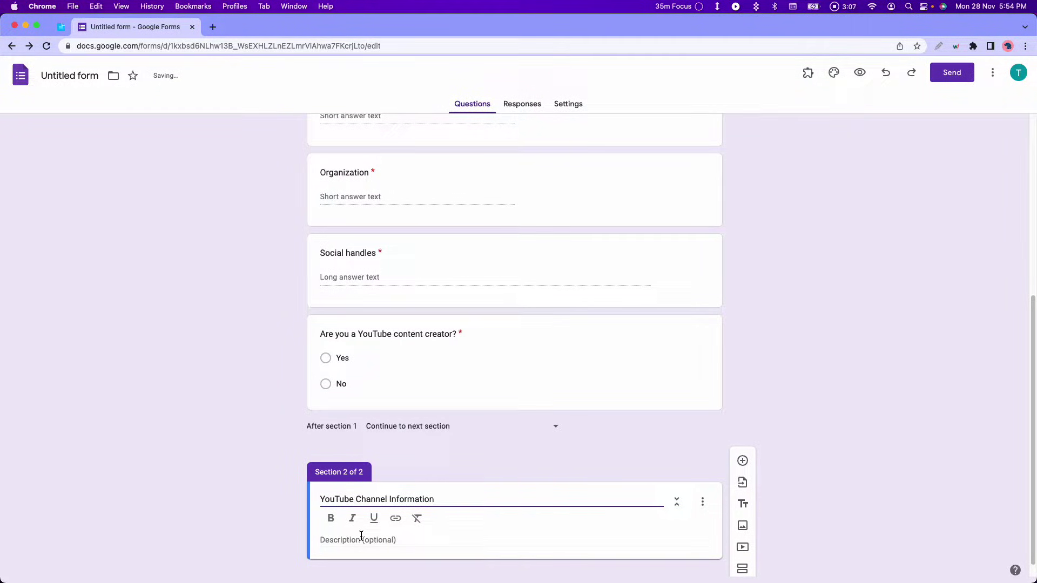
Add a 'Channel handle or name' question to section 2.
{"action": "left_click", "coordinate": [742, 460]}
{"action": "left_click", "coordinate": [61, 26]}
{"action": "left_click_drag", "start_coordinate": [267, 356], "coordinate": [196, 356]}
{"action": "key", "text": "super+c"}
{"action": "left_click", "coordinate": [135, 26]}
{"action": "key", "text": "super+v"}
{"action": "type", "text": "or name"}
Add a multiple-choice 'Number of subscribers' question.
{"action": "left_click", "coordinate": [741, 439]}
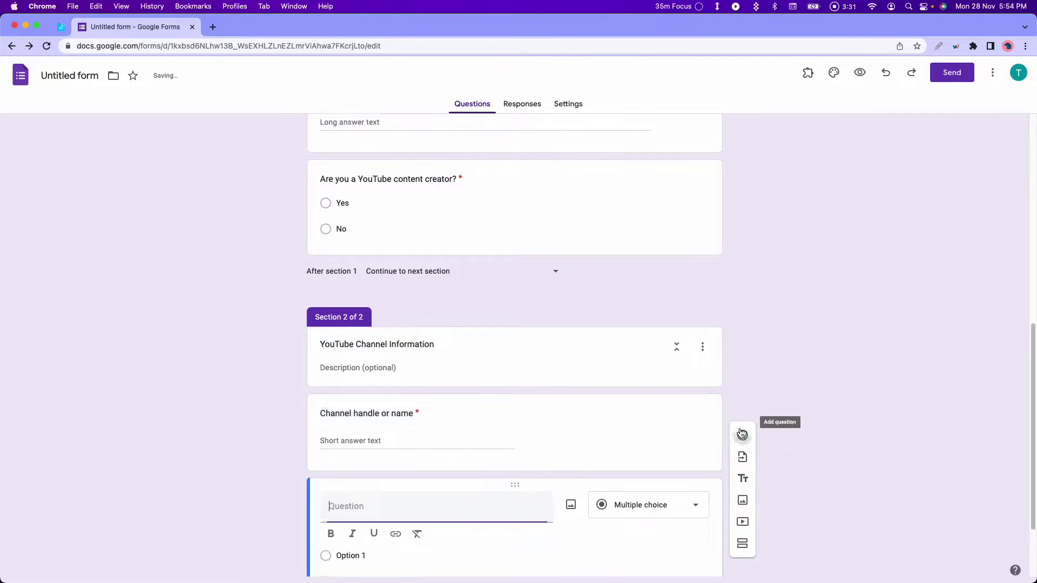
{"action": "left_click", "coordinate": [61, 26]}
{"action": "left_click_drag", "start_coordinate": [299, 423], "coordinate": [211, 424]}
{"action": "key", "text": "super+c"}
{"action": "left_click", "coordinate": [135, 26]}
{"action": "key", "text": "super+v"}
{"action": "left_click", "coordinate": [648, 440]}
{"action": "left_click", "coordinate": [645, 303]}
Set the first subscriber option to 'Less than 10,000'.
{"action": "left_click", "coordinate": [366, 476]}
{"action": "left_click", "coordinate": [61, 26]}
{"action": "left_click_drag", "start_coordinate": [296, 423], "coordinate": [210, 423]}
{"action": "key", "text": "super+c"}
{"action": "left_click", "coordinate": [135, 27]}
{"action": "key", "text": "super+v"}
{"action": "key", "text": "Return"}
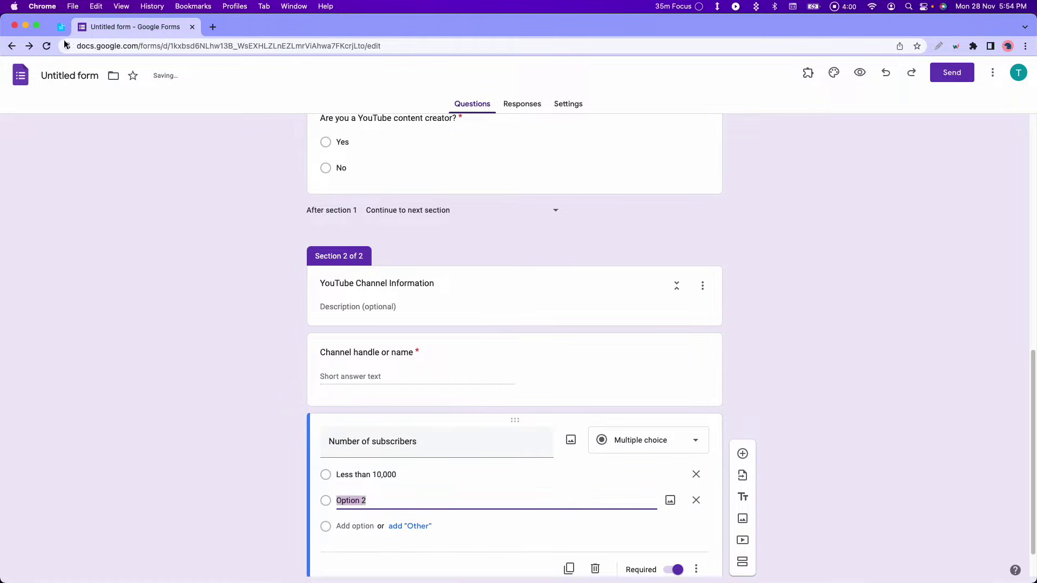
Add the subscriber options '10,000 - 50,000' and 'Over 50,000'.
{"action": "left_click", "coordinate": [61, 27]}
{"action": "left_click_drag", "start_coordinate": [269, 439], "coordinate": [211, 440]}
{"action": "key", "text": "super+c"}
{"action": "left_click", "coordinate": [135, 26]}
{"action": "key", "text": "super+v"}
{"action": "key", "text": "Return"}
{"action": "left_click_drag", "start_coordinate": [258, 463], "coordinate": [211, 463]}
{"action": "key", "text": "super+c"}
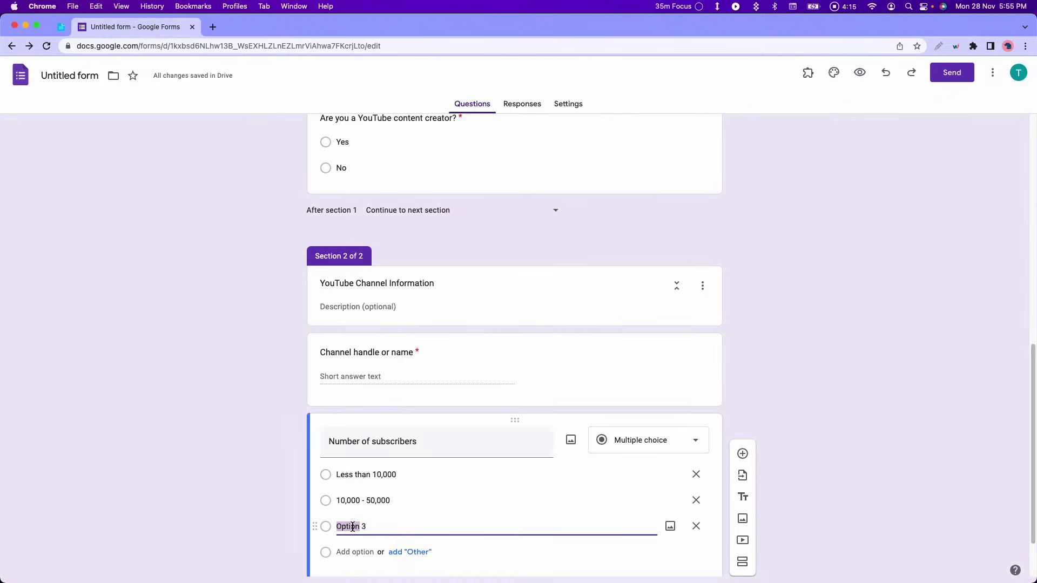
{"action": "key", "text": "super+v"}
{"action": "scroll", "coordinate": [426, 527], "scroll_direction": "down", "scroll_amount": 1}
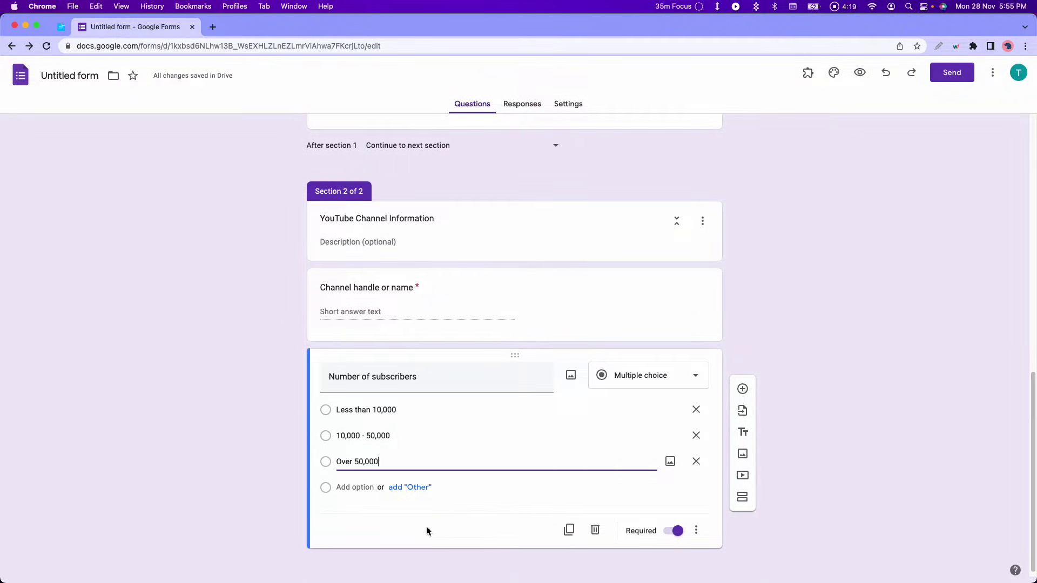
Enable answer-based sections on the YouTube creator question: Yes to section 2, No to Submit form.
{"action": "left_click", "coordinate": [426, 530]}
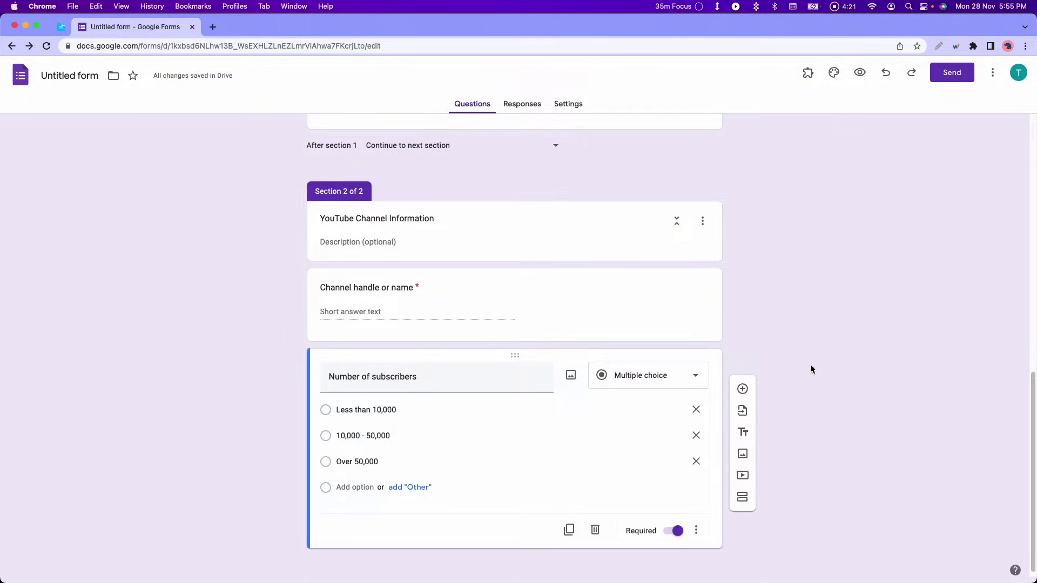
{"action": "scroll", "coordinate": [777, 362], "scroll_direction": "up", "scroll_amount": 6}
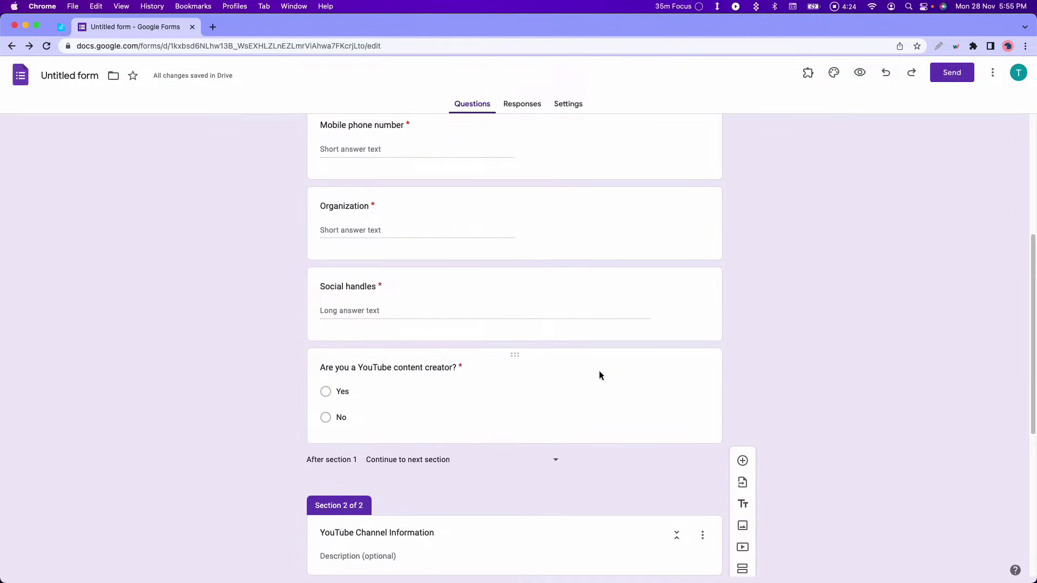
{"action": "left_click", "coordinate": [585, 389]}
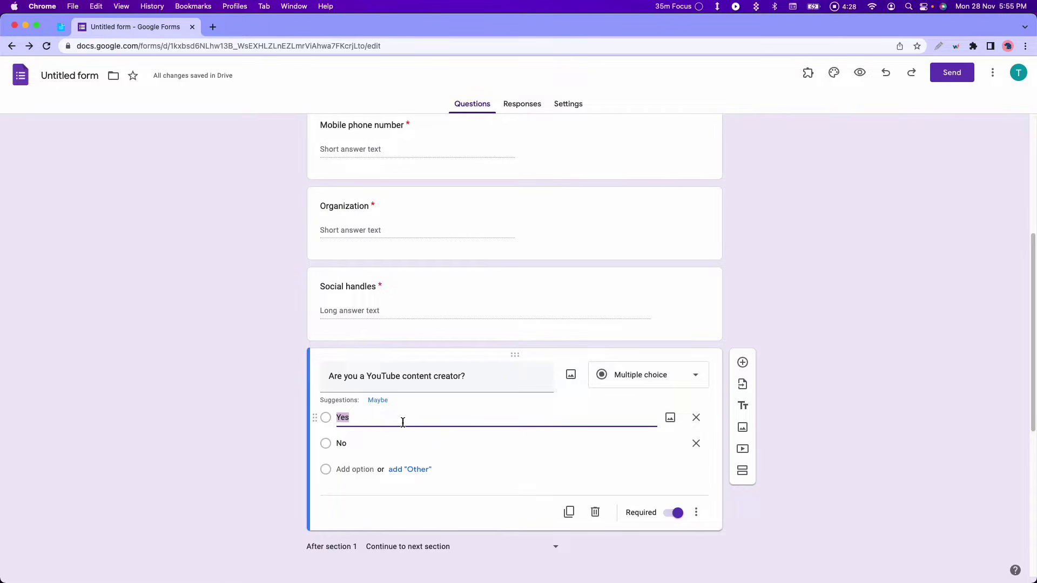
{"action": "left_click", "coordinate": [696, 512]}
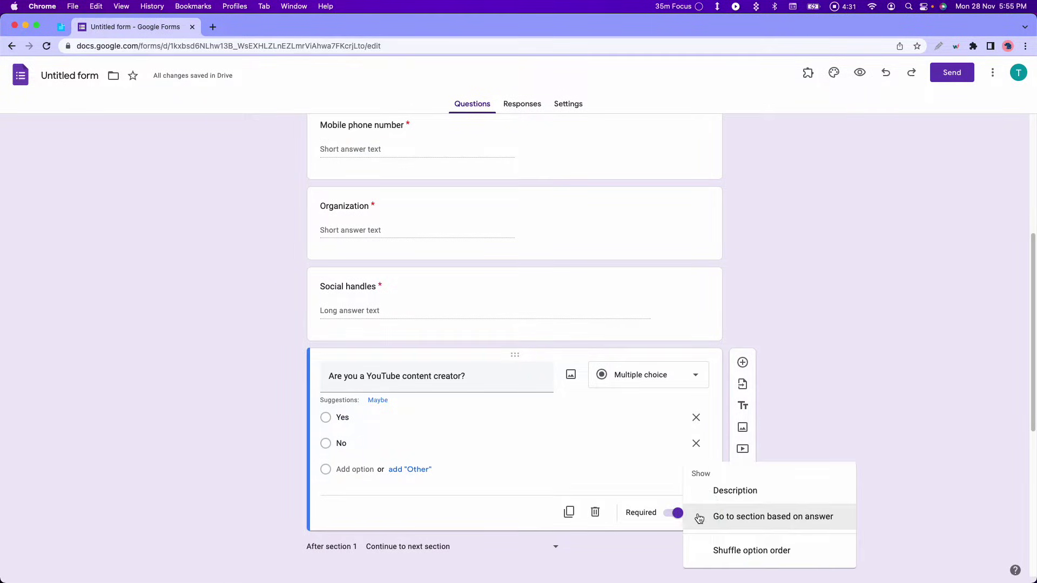
{"action": "left_click", "coordinate": [737, 519]}
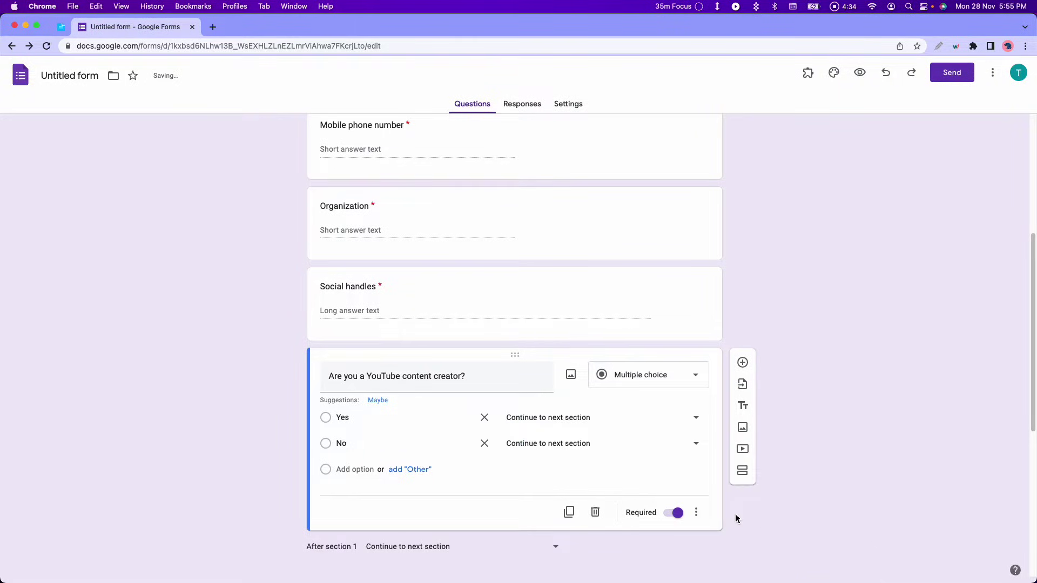
{"action": "left_click", "coordinate": [652, 426]}
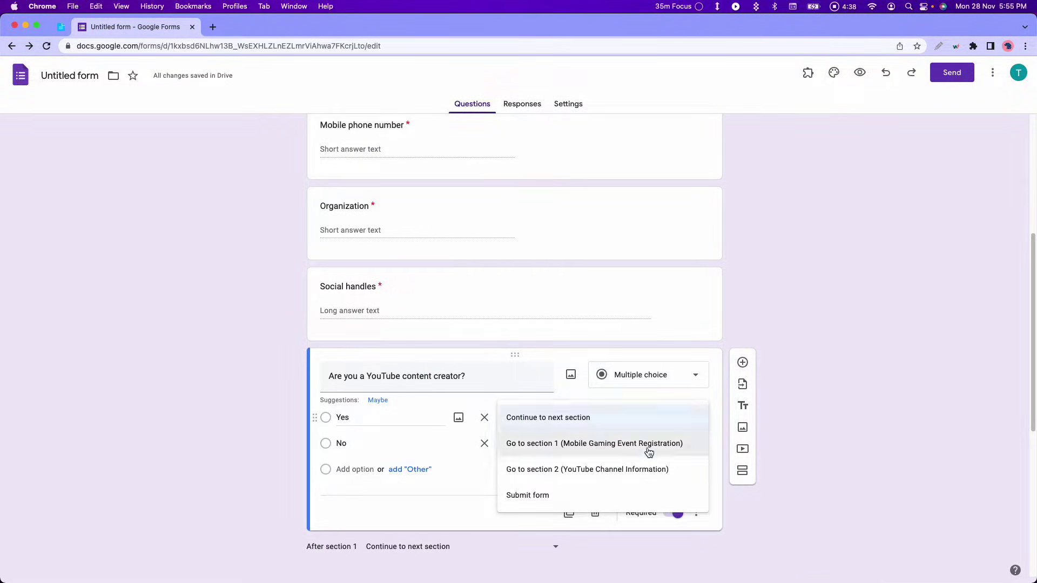
{"action": "left_click", "coordinate": [637, 469]}
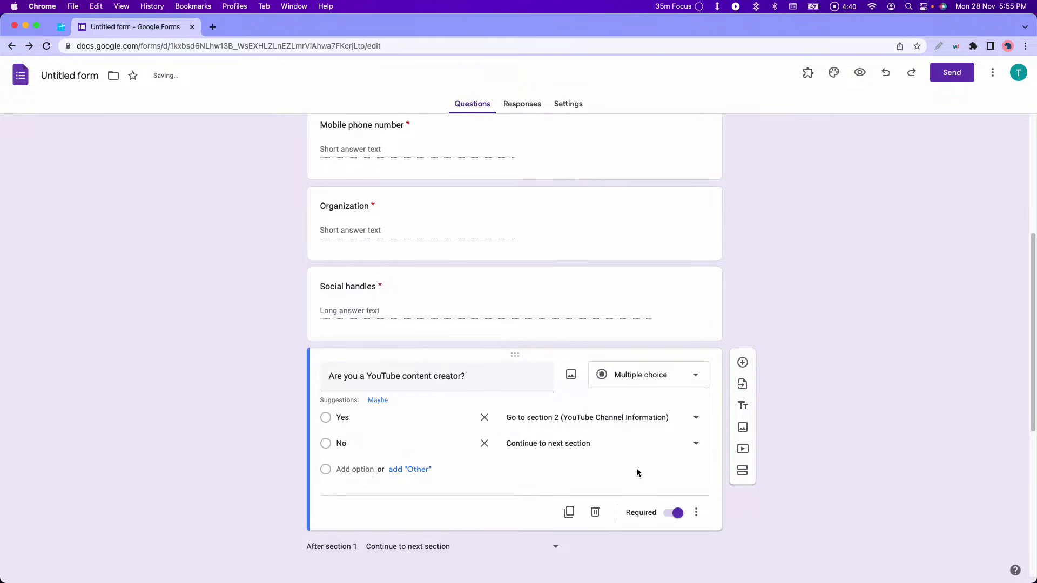
{"action": "left_click", "coordinate": [621, 444]}
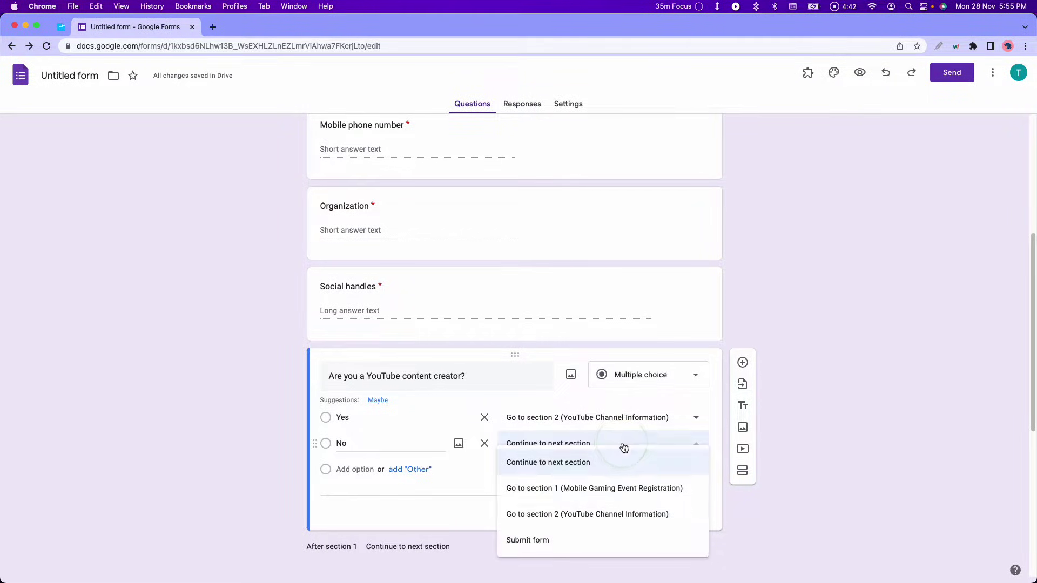
{"action": "left_click", "coordinate": [597, 547]}
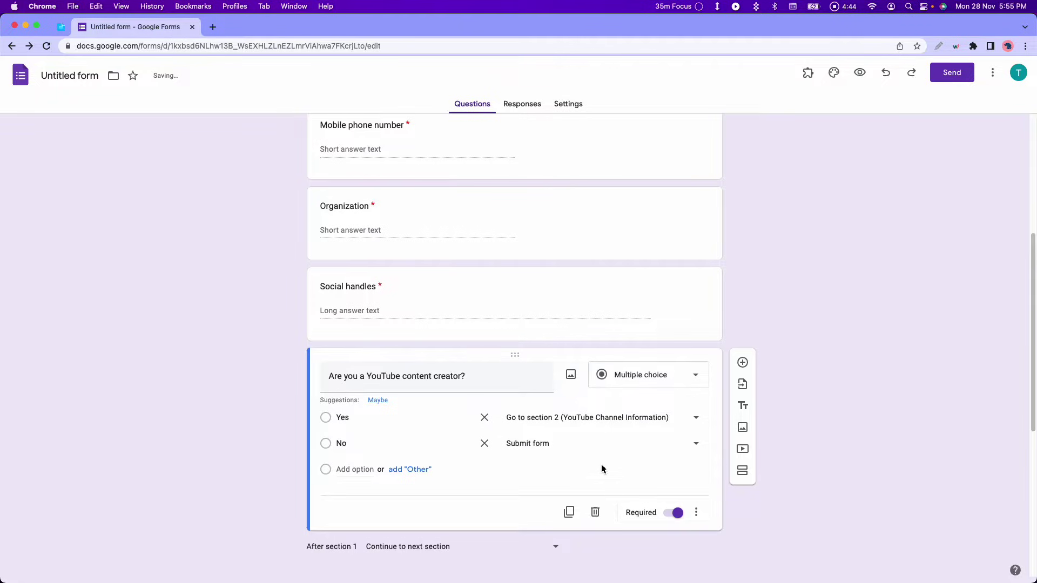
After trying Pacifico, Impact and Lobster, set the theme's header font to Playfair Display.
{"action": "scroll", "coordinate": [601, 466], "scroll_direction": "down", "scroll_amount": 6}
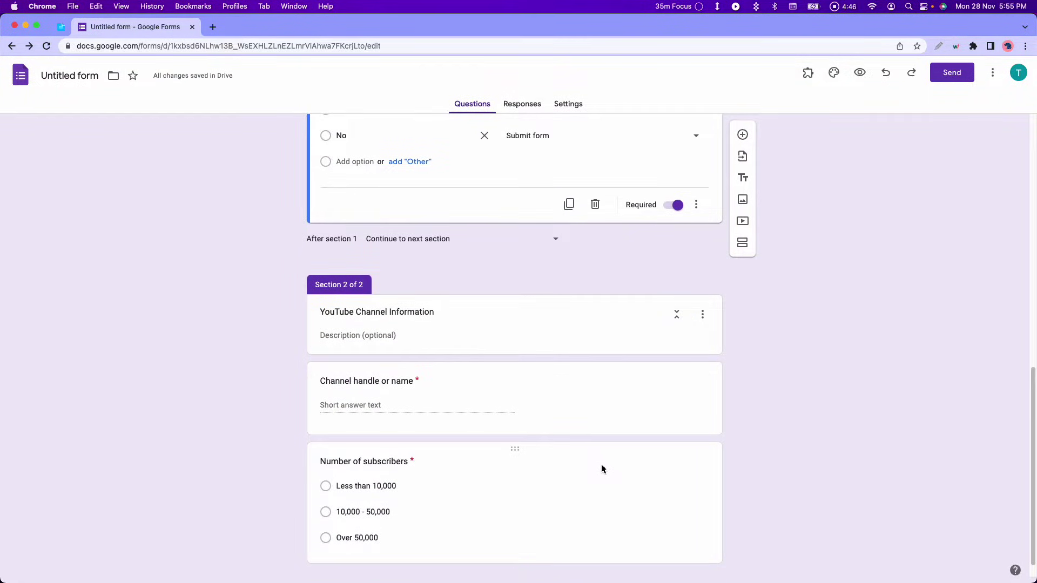
{"action": "scroll", "coordinate": [602, 465], "scroll_direction": "up", "scroll_amount": 10}
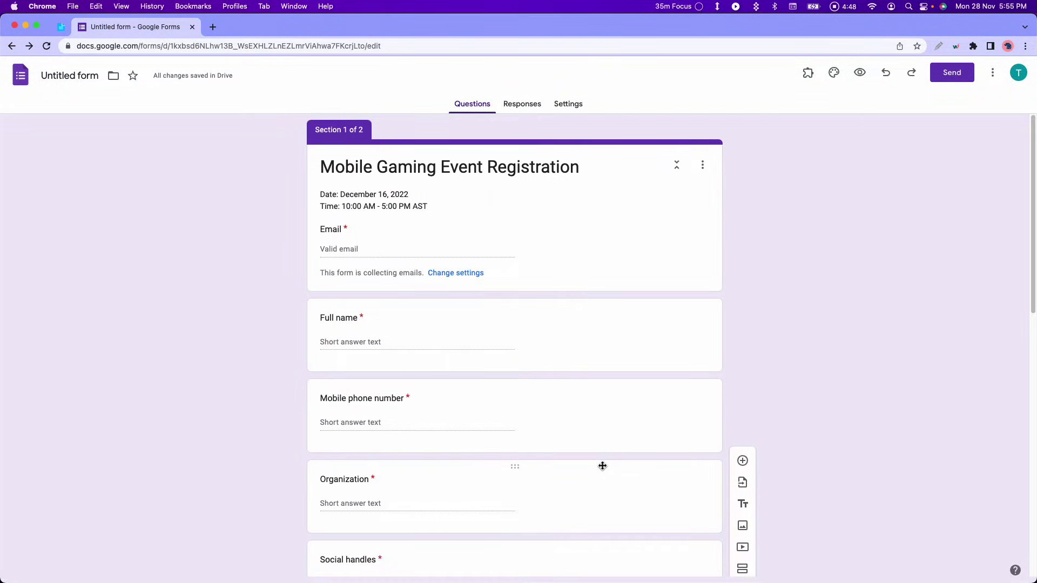
{"action": "left_click", "coordinate": [835, 77]}
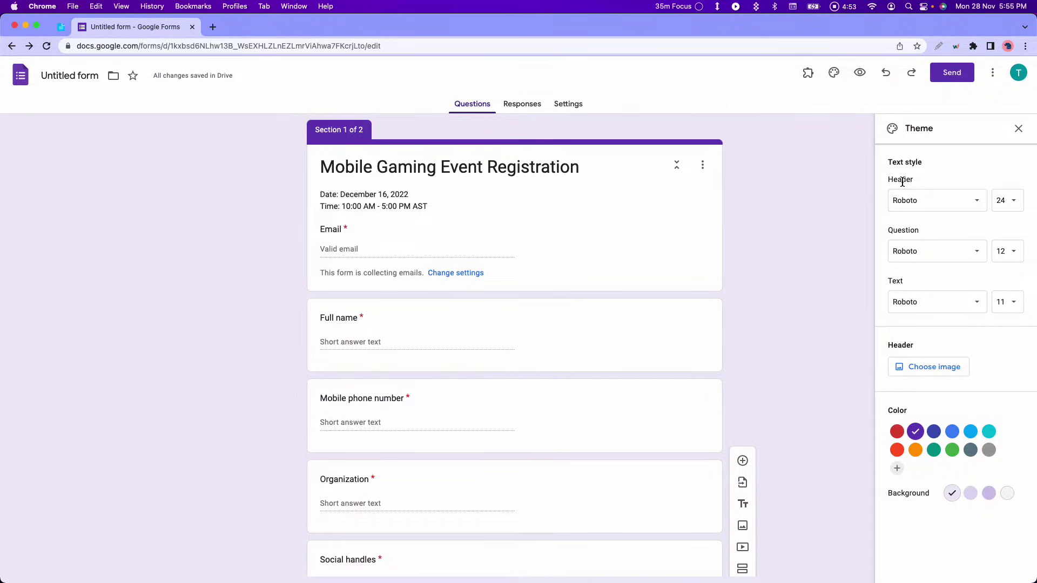
{"action": "left_click", "coordinate": [936, 209]}
{"action": "left_click", "coordinate": [932, 268]}
{"action": "left_click", "coordinate": [944, 205]}
{"action": "left_click", "coordinate": [934, 303]}
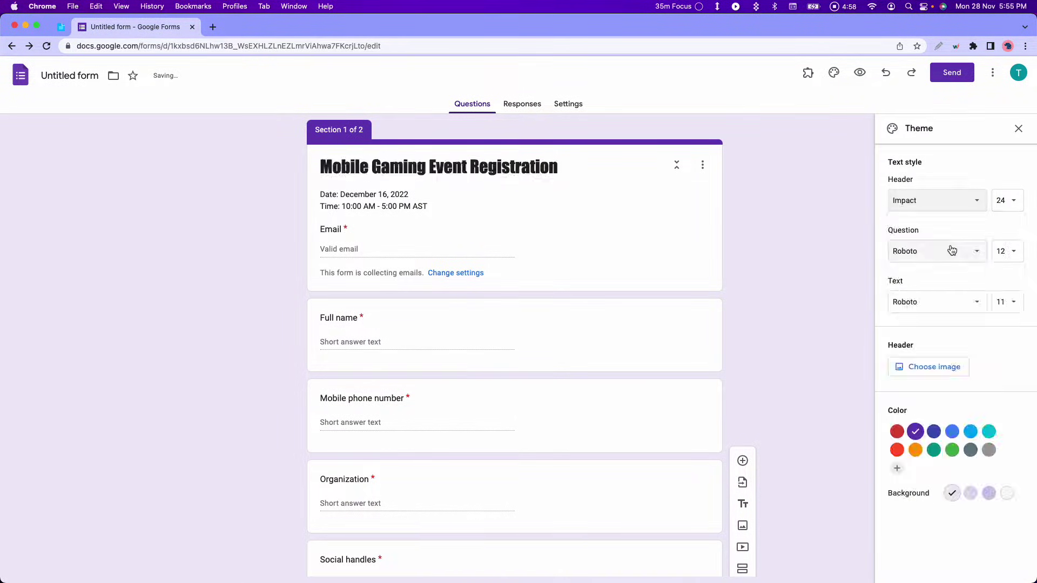
{"action": "left_click", "coordinate": [945, 204]}
{"action": "left_click", "coordinate": [923, 504]}
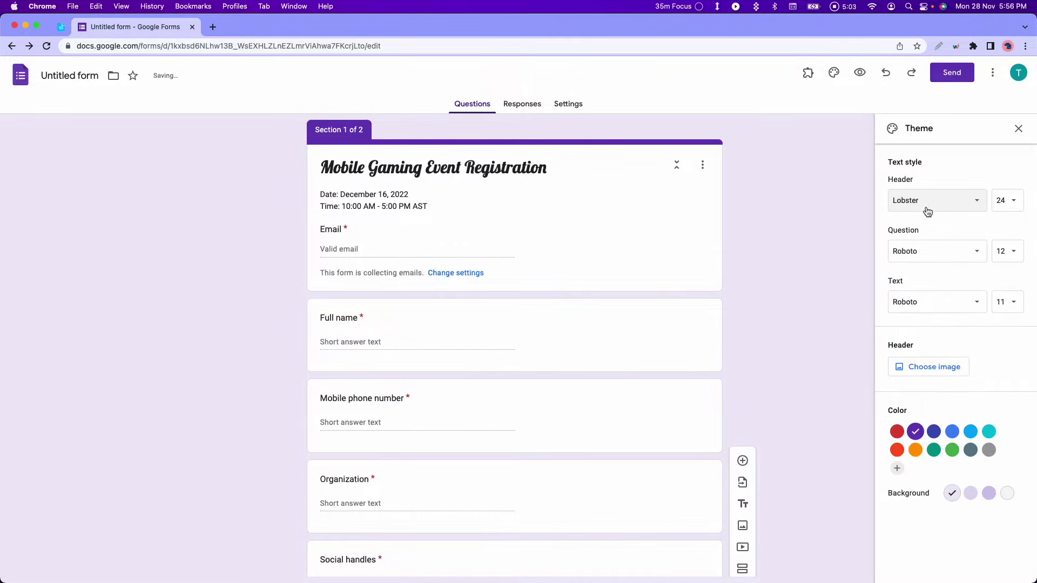
{"action": "left_click", "coordinate": [924, 203]}
{"action": "left_click", "coordinate": [936, 514]}
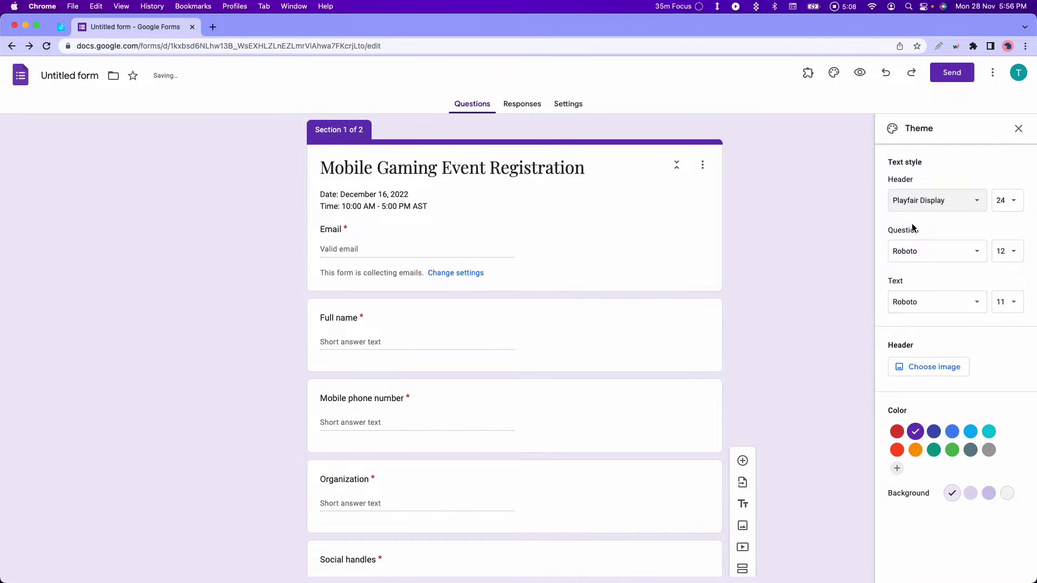
Insert the running-track illustration from Sports and games as the header image.
{"action": "left_click", "coordinate": [937, 368]}
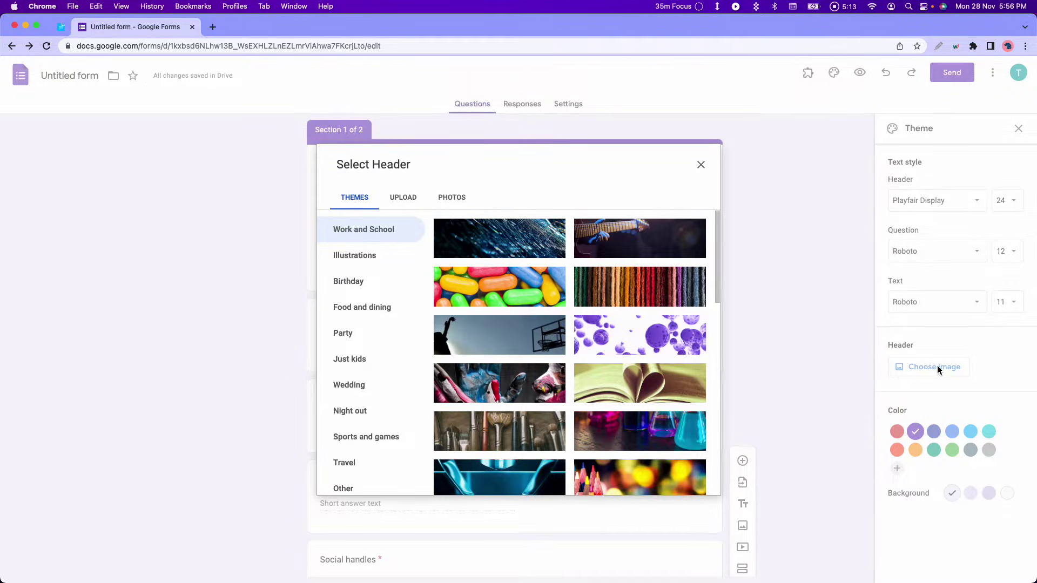
{"action": "scroll", "coordinate": [485, 303], "scroll_direction": "down", "scroll_amount": 5}
{"action": "left_click", "coordinate": [497, 334]}
{"action": "left_click", "coordinate": [366, 436]}
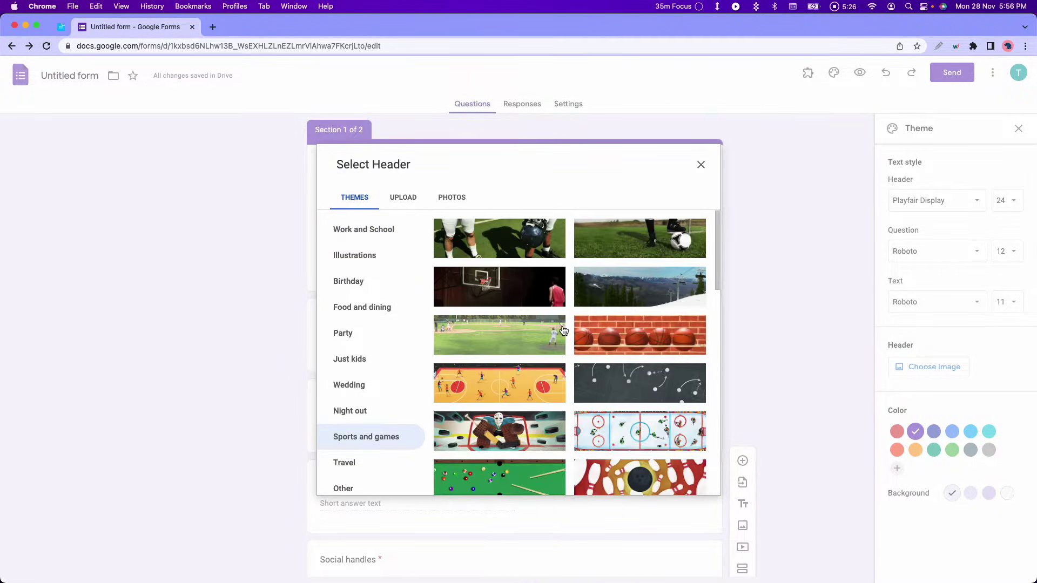
{"action": "scroll", "coordinate": [564, 330], "scroll_direction": "down", "scroll_amount": 5}
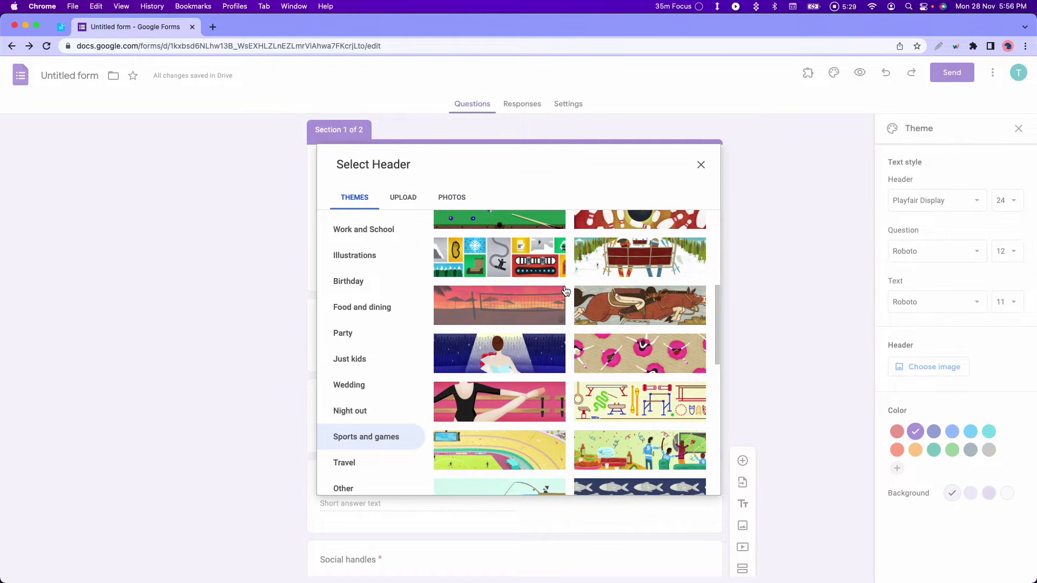
{"action": "scroll", "coordinate": [566, 291], "scroll_direction": "down", "scroll_amount": 3}
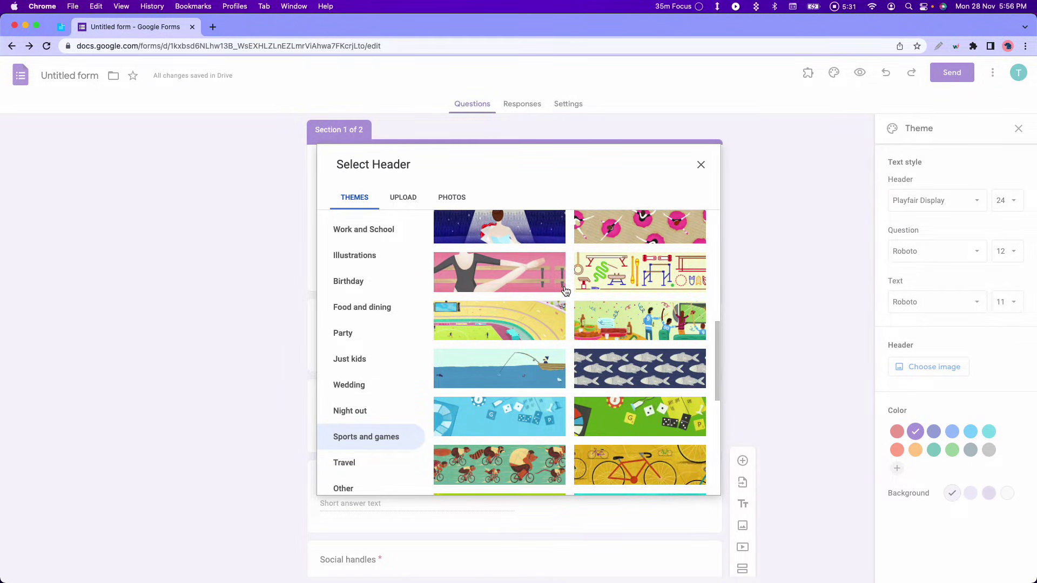
{"action": "scroll", "coordinate": [565, 292], "scroll_direction": "down", "scroll_amount": 2}
{"action": "scroll", "coordinate": [566, 307], "scroll_direction": "up", "scroll_amount": 2}
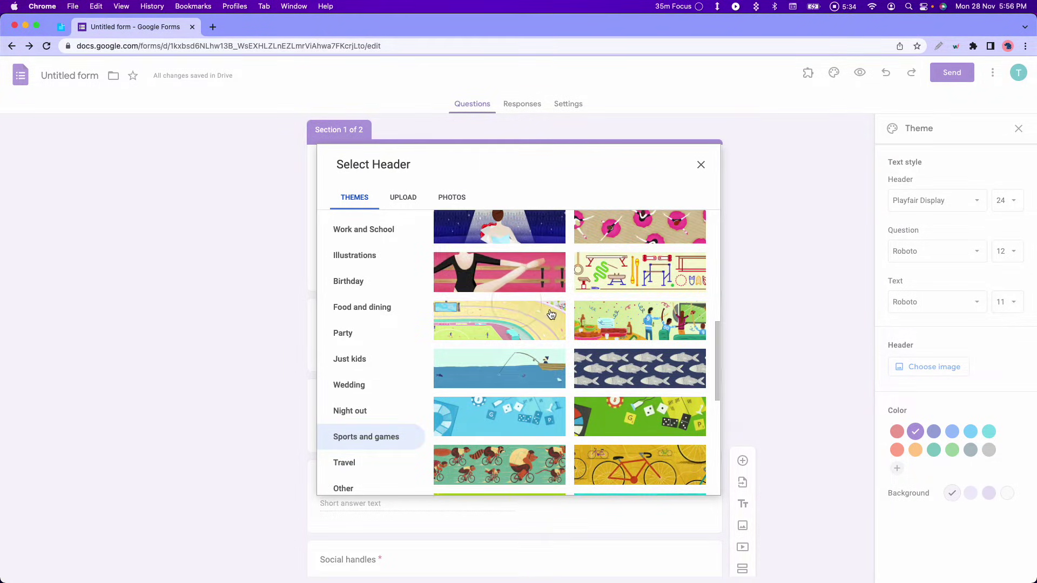
{"action": "left_click", "coordinate": [566, 317]}
{"action": "left_click", "coordinate": [689, 483]}
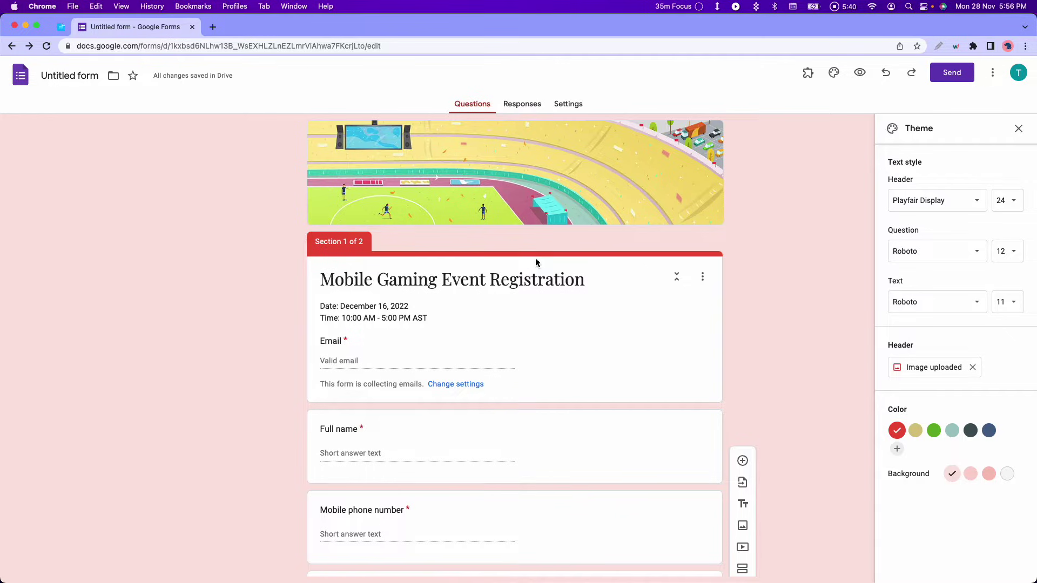
Set the theme colour to dark blue and the background to a blue-grey shade.
{"action": "left_click", "coordinate": [988, 430]}
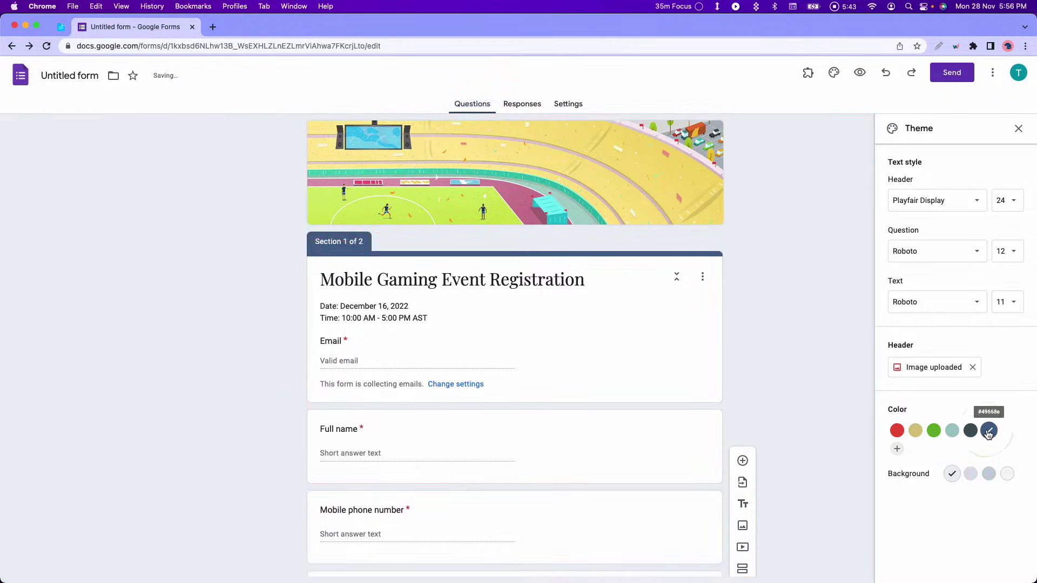
{"action": "left_click", "coordinate": [988, 474]}
{"action": "left_click", "coordinate": [1005, 475]}
{"action": "left_click", "coordinate": [970, 475]}
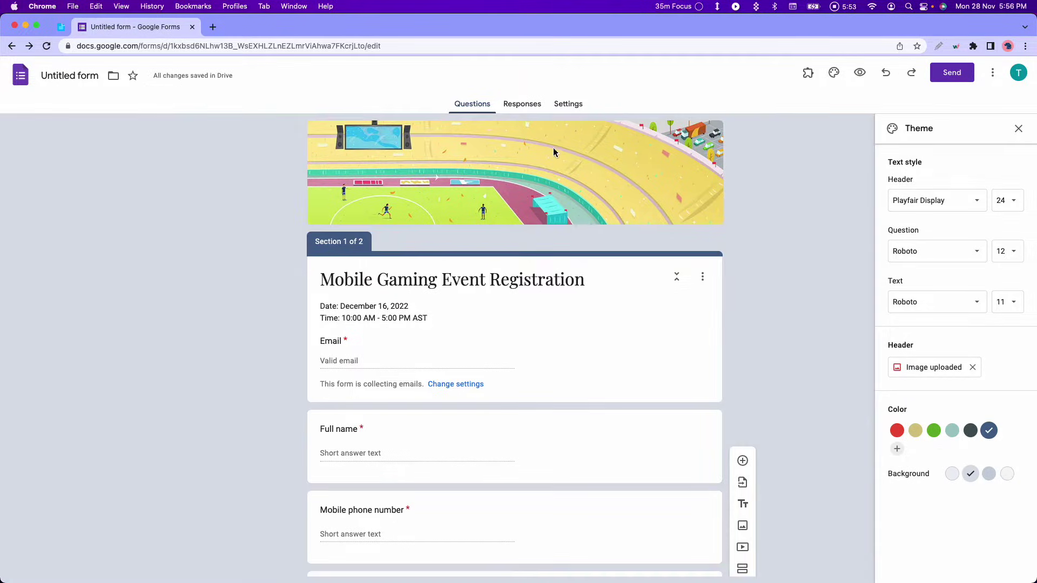
{"action": "left_click", "coordinate": [567, 108]}
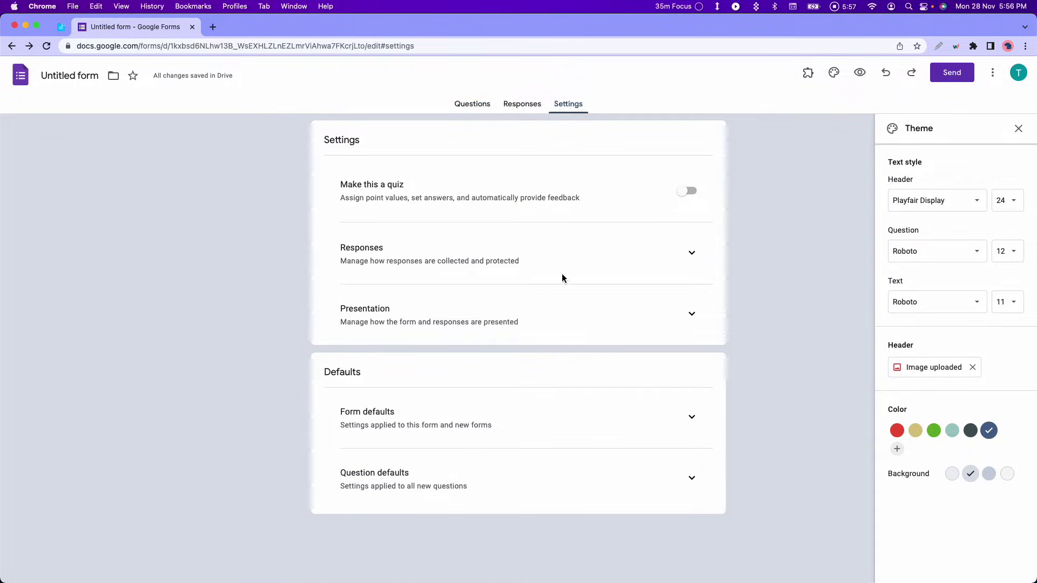
Turn on Show progress bar in the Presentation settings.
{"action": "left_click", "coordinate": [693, 261]}
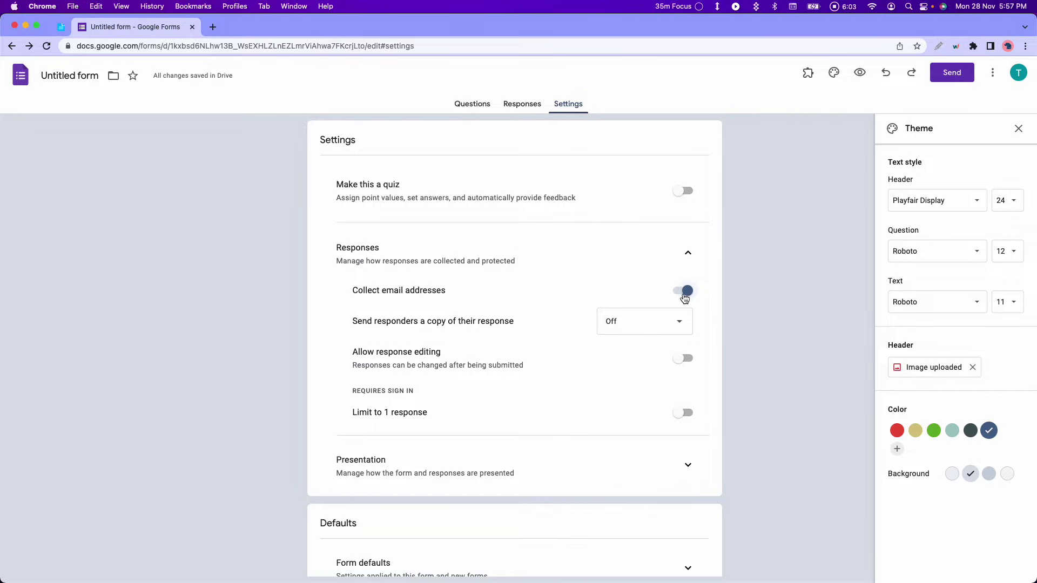
{"action": "left_click", "coordinate": [688, 253]}
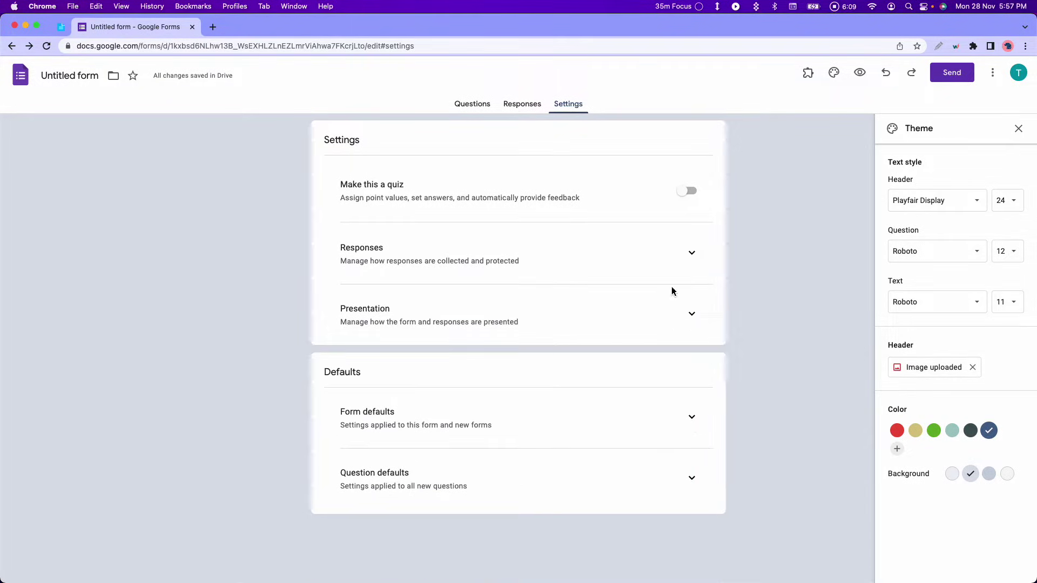
{"action": "left_click", "coordinate": [695, 320]}
{"action": "scroll", "coordinate": [695, 321], "scroll_direction": "down", "scroll_amount": 2}
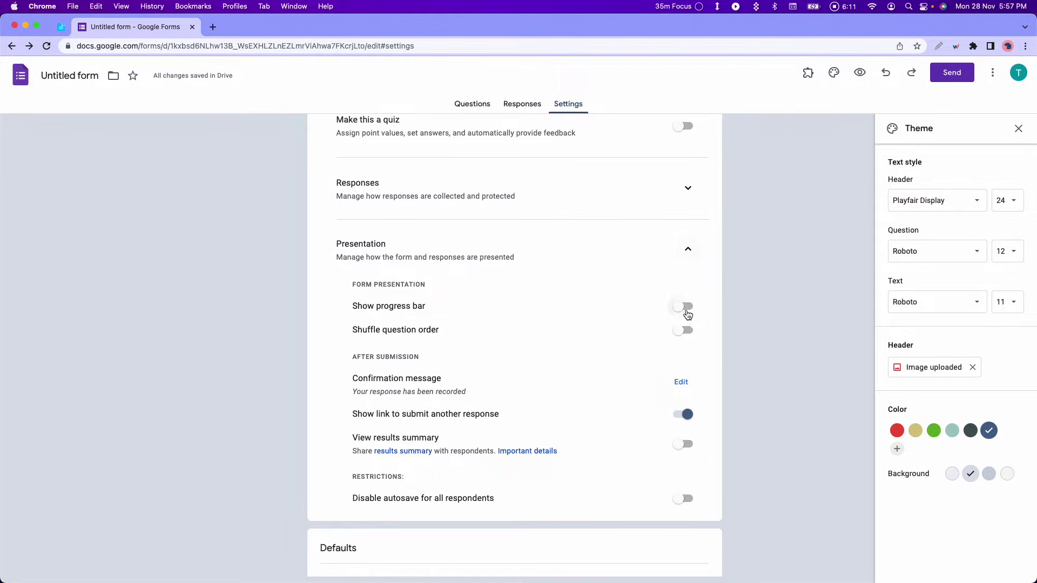
{"action": "left_click", "coordinate": [686, 306]}
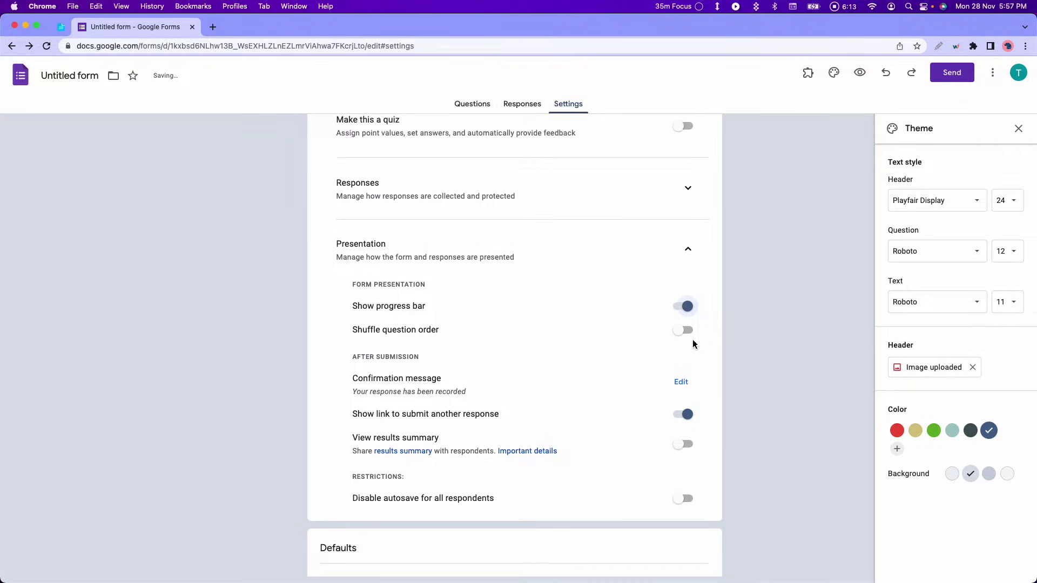
{"action": "left_click", "coordinate": [688, 250]}
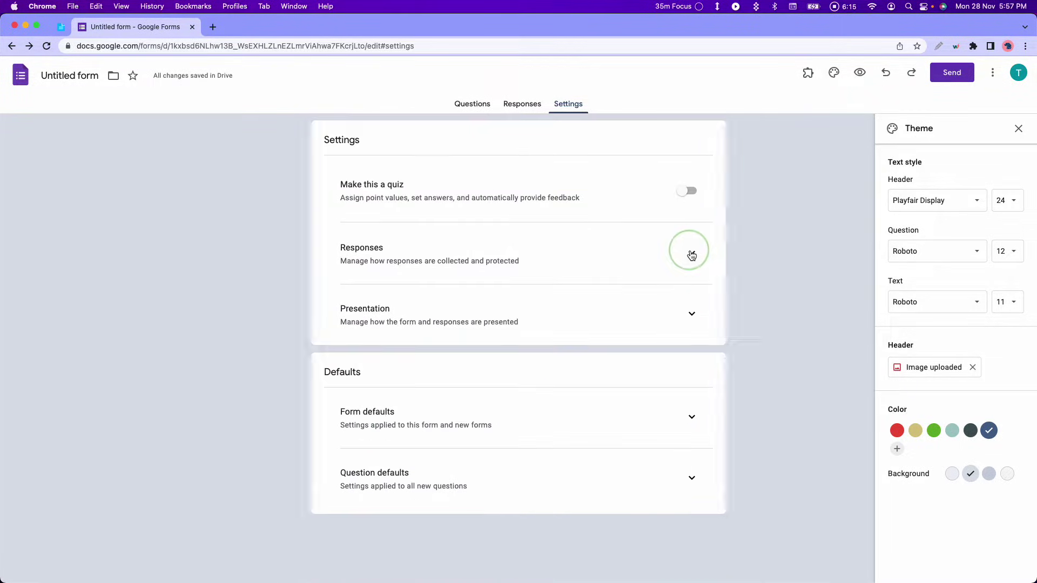
Expand and collapse the Form defaults and Question defaults sections to review them.
{"action": "left_click", "coordinate": [691, 419]}
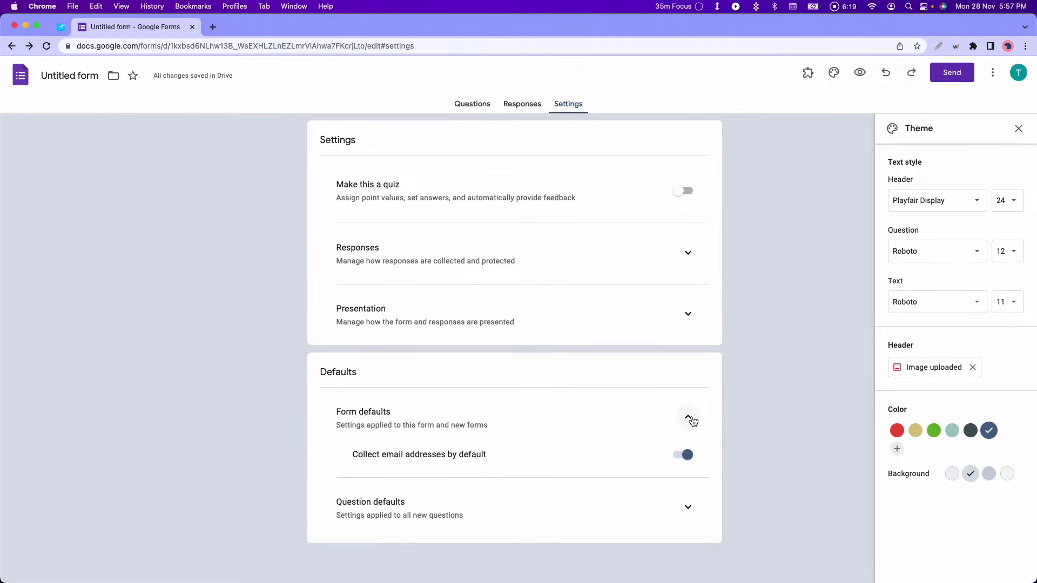
{"action": "left_click", "coordinate": [691, 419]}
{"action": "left_click", "coordinate": [691, 479]}
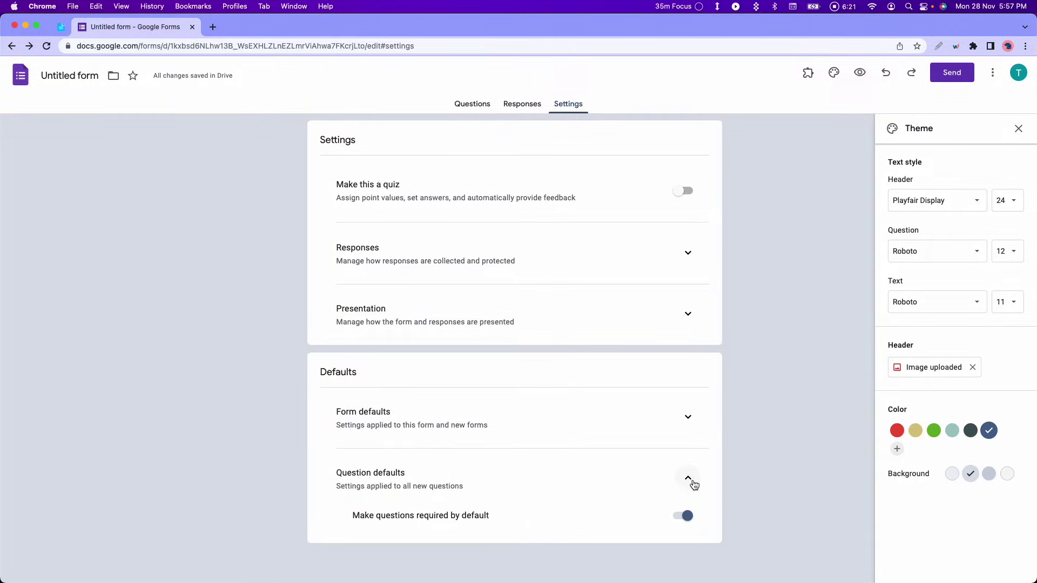
{"action": "scroll", "coordinate": [694, 485], "scroll_direction": "down", "scroll_amount": 1}
{"action": "left_click", "coordinate": [690, 475]}
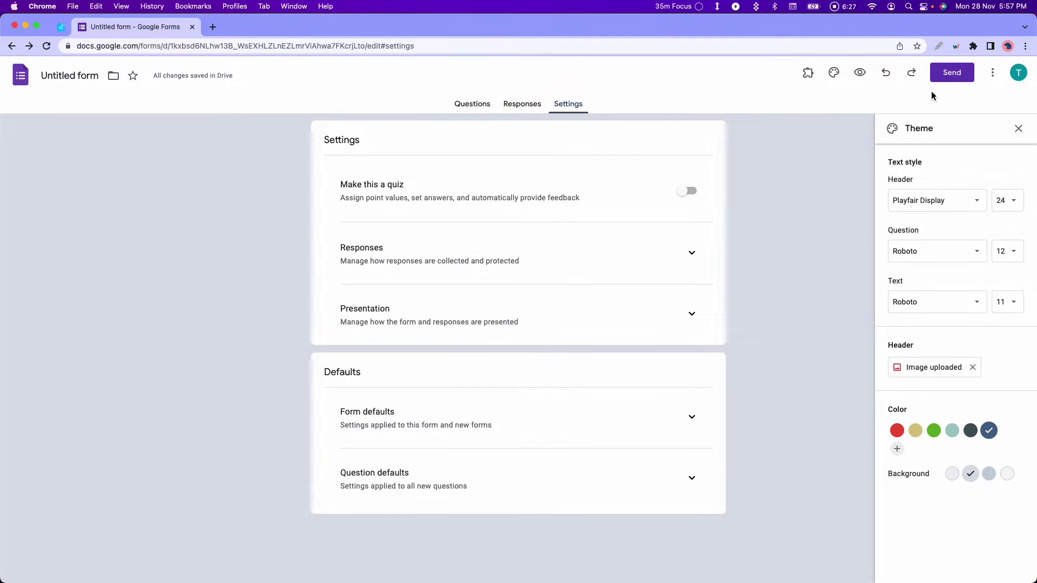
{"action": "left_click", "coordinate": [948, 81]}
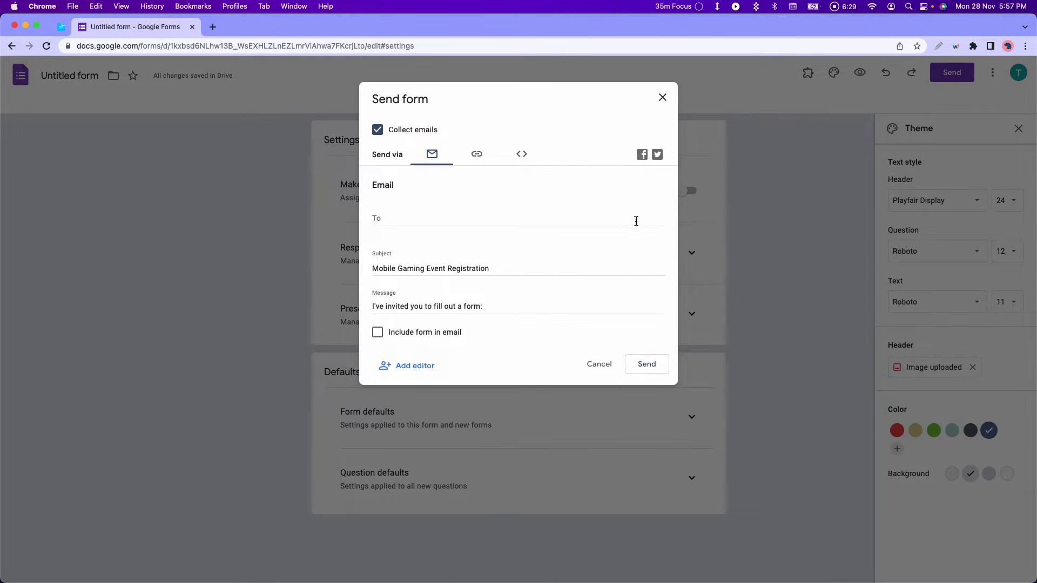
{"action": "left_click", "coordinate": [481, 164]}
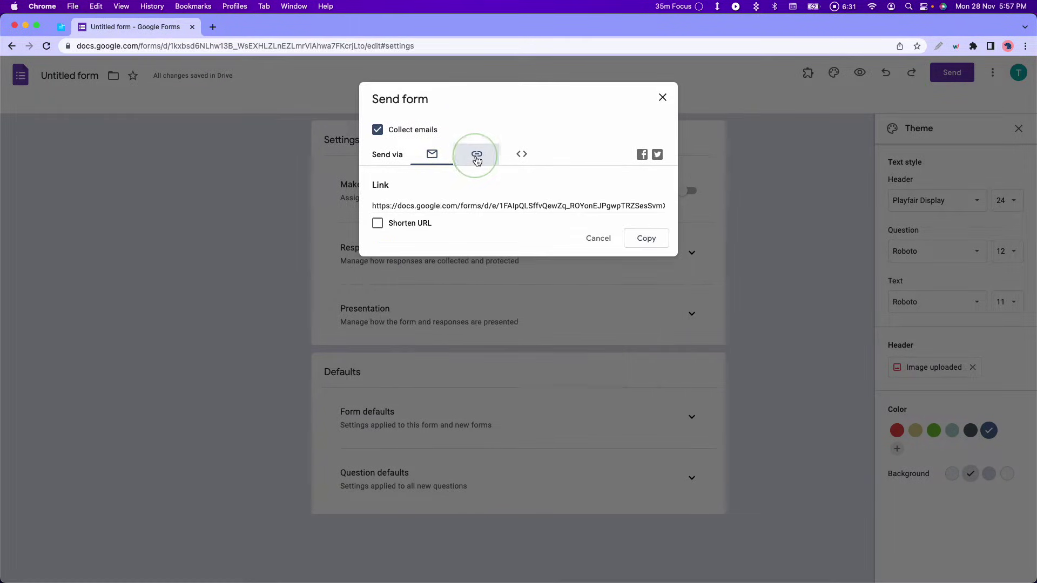
{"action": "left_click", "coordinate": [521, 156]}
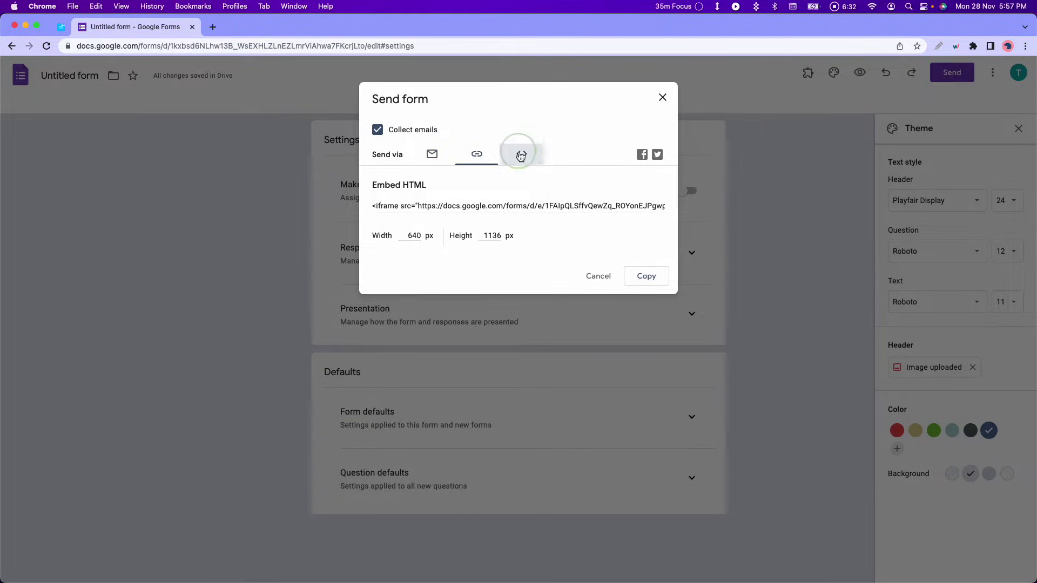
{"action": "left_click", "coordinate": [439, 158]}
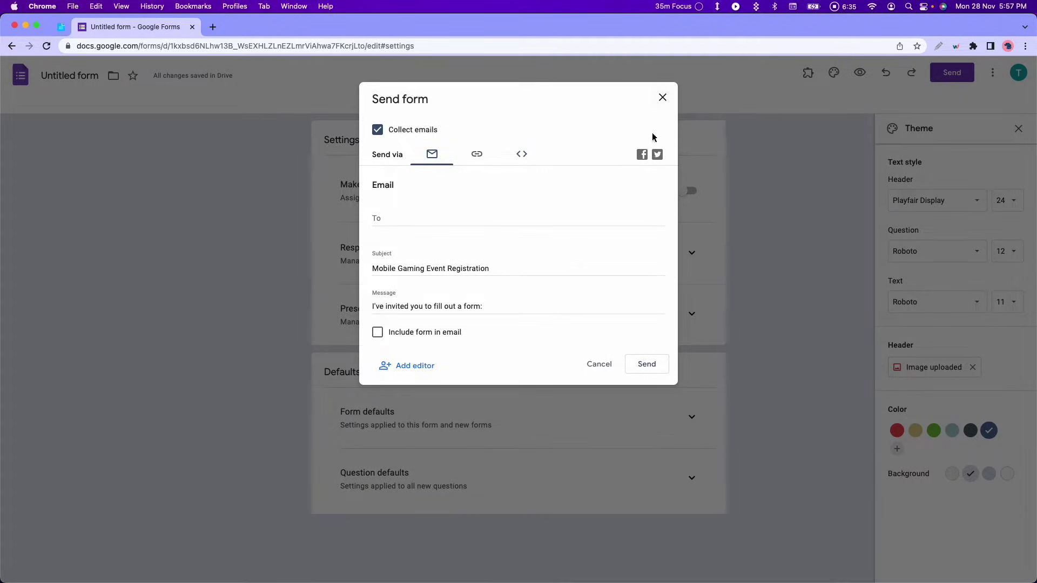
{"action": "left_click", "coordinate": [663, 98]}
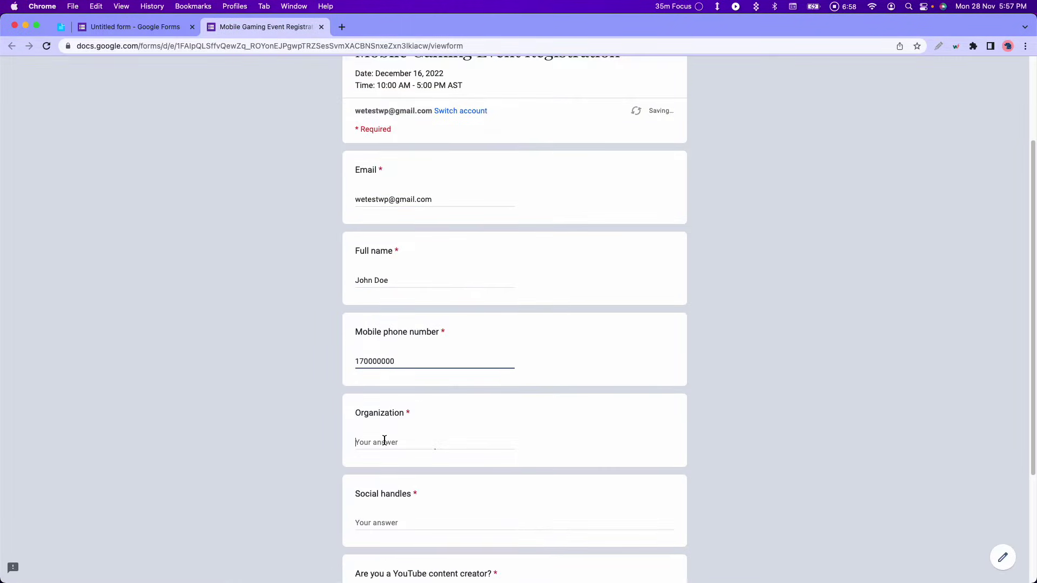
{"action": "type", "text": "Tester"}
{"action": "scroll", "coordinate": [401, 392], "scroll_direction": "down", "scroll_amount": 3}
{"action": "left_click", "coordinate": [401, 392]}
{"action": "type", "text": "Instagram: @tester"}
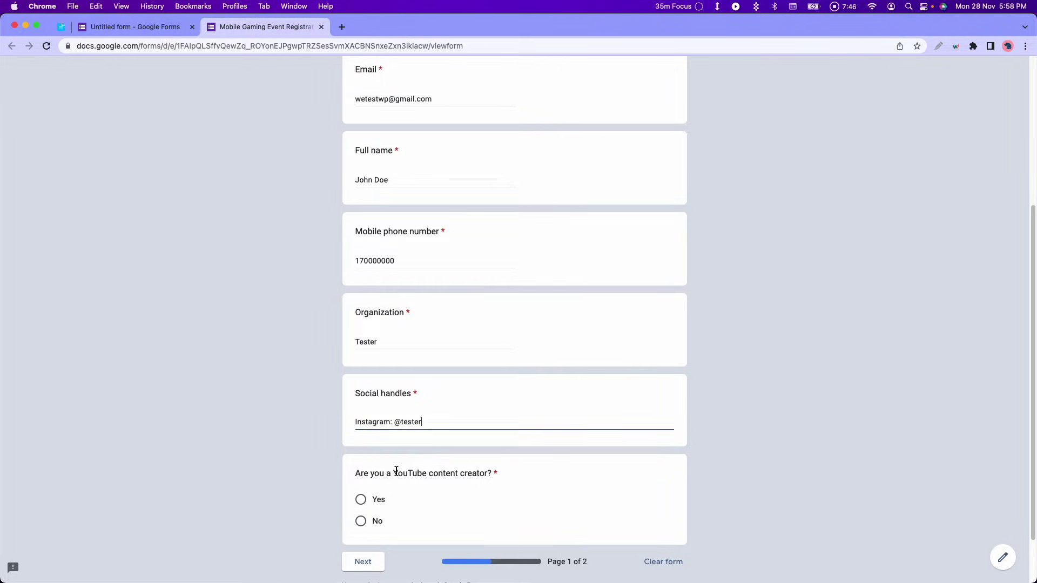
{"action": "left_click", "coordinate": [361, 499]}
{"action": "scroll", "coordinate": [391, 464], "scroll_direction": "down", "scroll_amount": 2}
{"action": "left_click", "coordinate": [370, 495]}
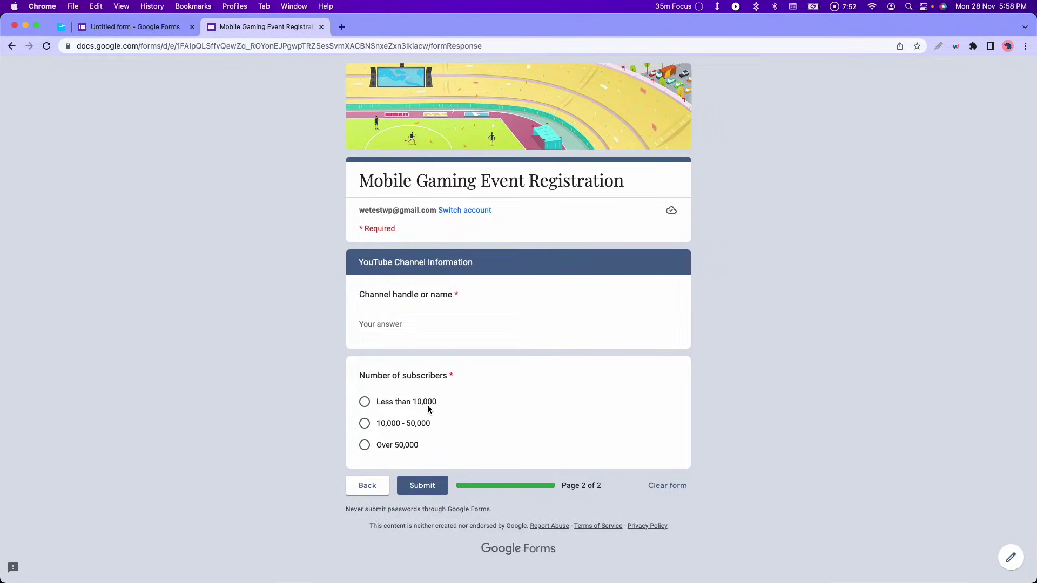
Give channel handle 'tes' with Less than 10,000 subscribers, then retry page one answering No.
{"action": "left_click", "coordinate": [412, 324]}
{"action": "type", "text": "tester"}
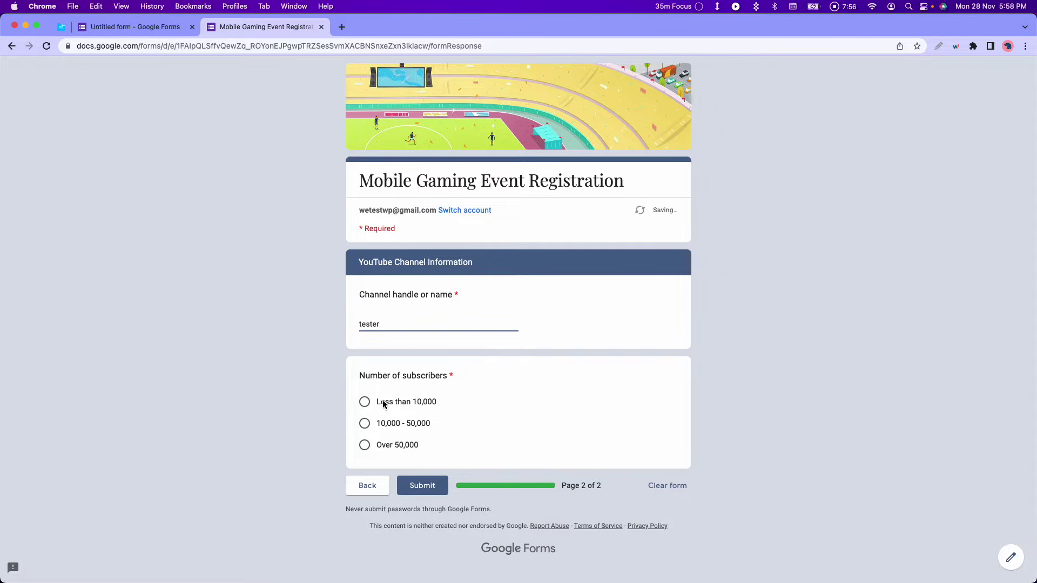
{"action": "left_click", "coordinate": [378, 404]}
{"action": "left_click", "coordinate": [367, 485]}
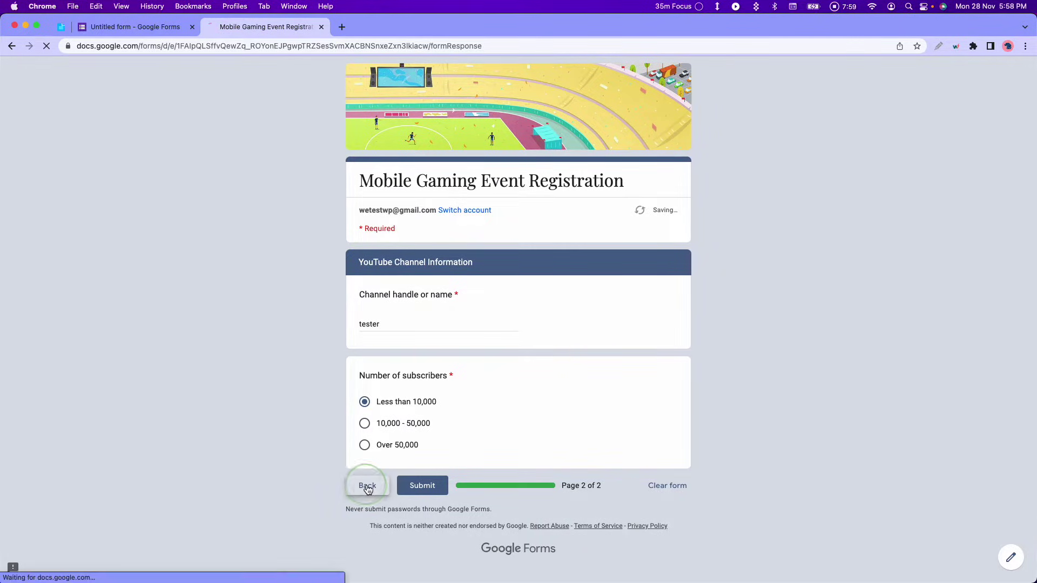
{"action": "scroll", "coordinate": [419, 405], "scroll_direction": "down", "scroll_amount": 5}
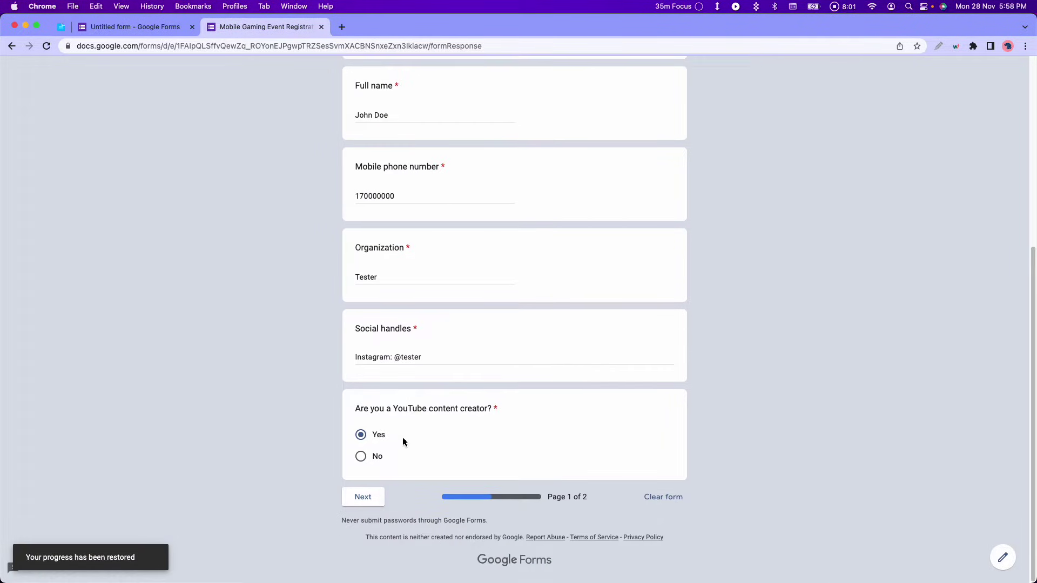
{"action": "left_click", "coordinate": [361, 456]}
{"action": "left_click", "coordinate": [362, 496]}
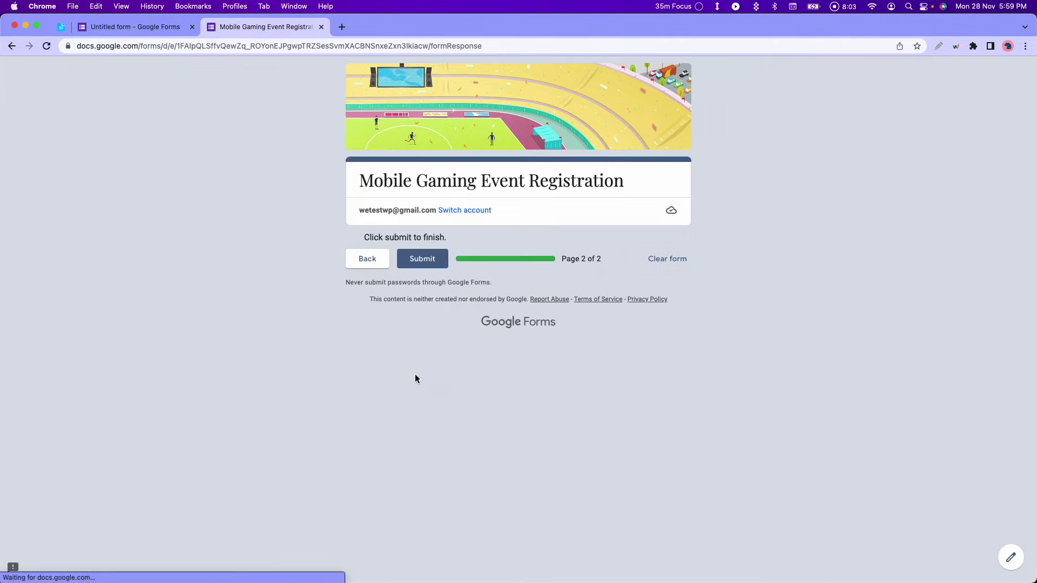
Switch the creator answer back to Yes, submit the test response, and return to the editor.
{"action": "left_click", "coordinate": [361, 265]}
{"action": "scroll", "coordinate": [409, 423], "scroll_direction": "down", "scroll_amount": 5}
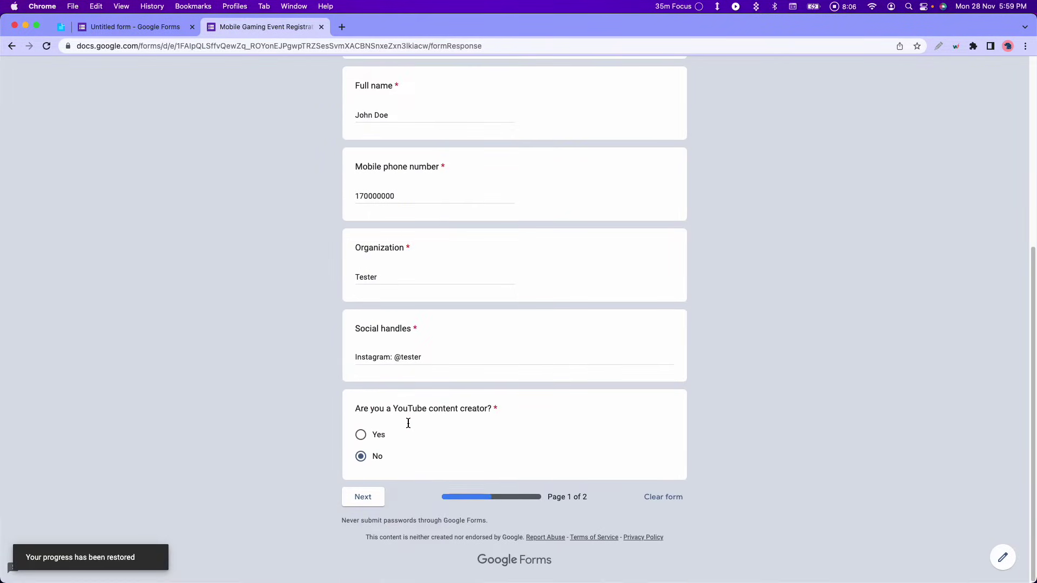
{"action": "left_click", "coordinate": [362, 436]}
{"action": "left_click", "coordinate": [364, 497]}
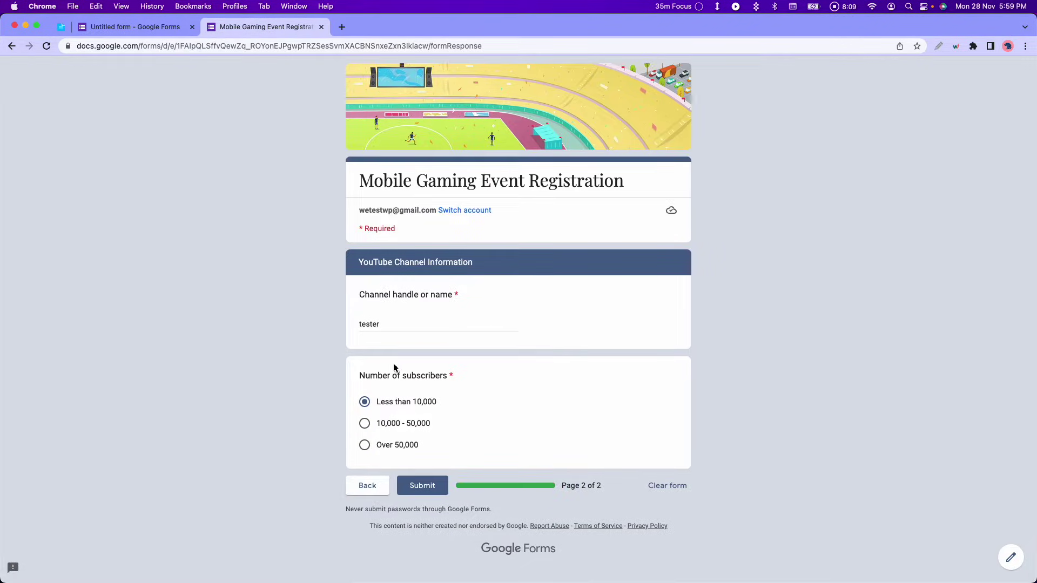
{"action": "left_click", "coordinate": [429, 485]}
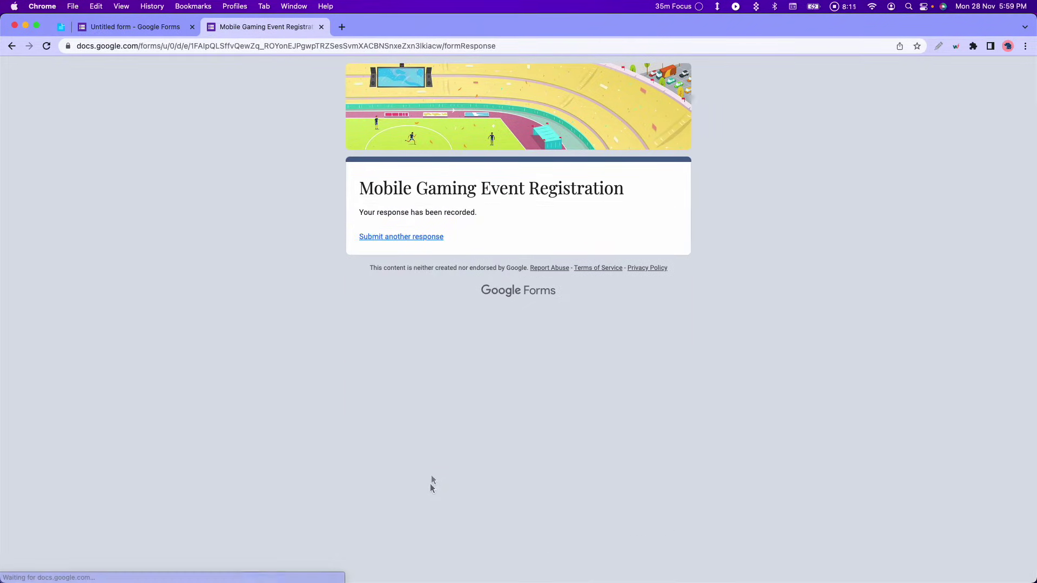
{"action": "left_click", "coordinate": [157, 28]}
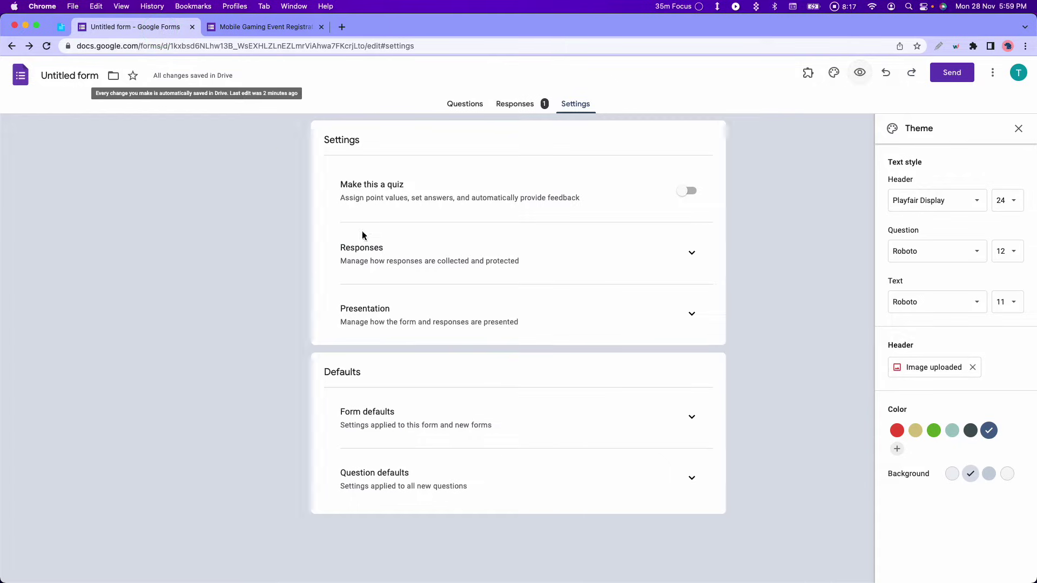
From the Responses tab, link responses to a new spreadsheet named 'Gaming event'.
{"action": "left_click", "coordinate": [510, 105]}
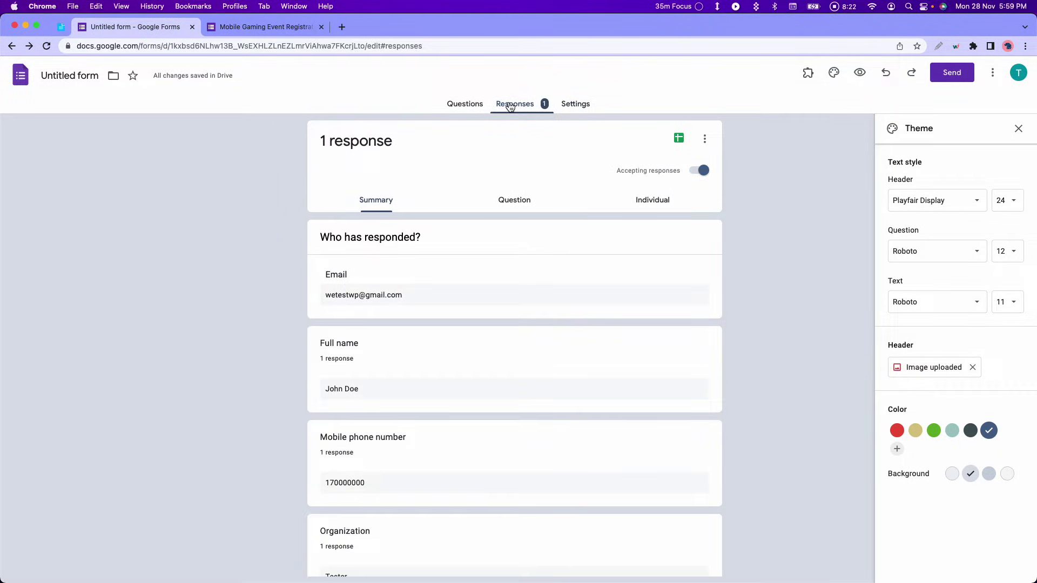
{"action": "scroll", "coordinate": [355, 361], "scroll_direction": "down", "scroll_amount": 10}
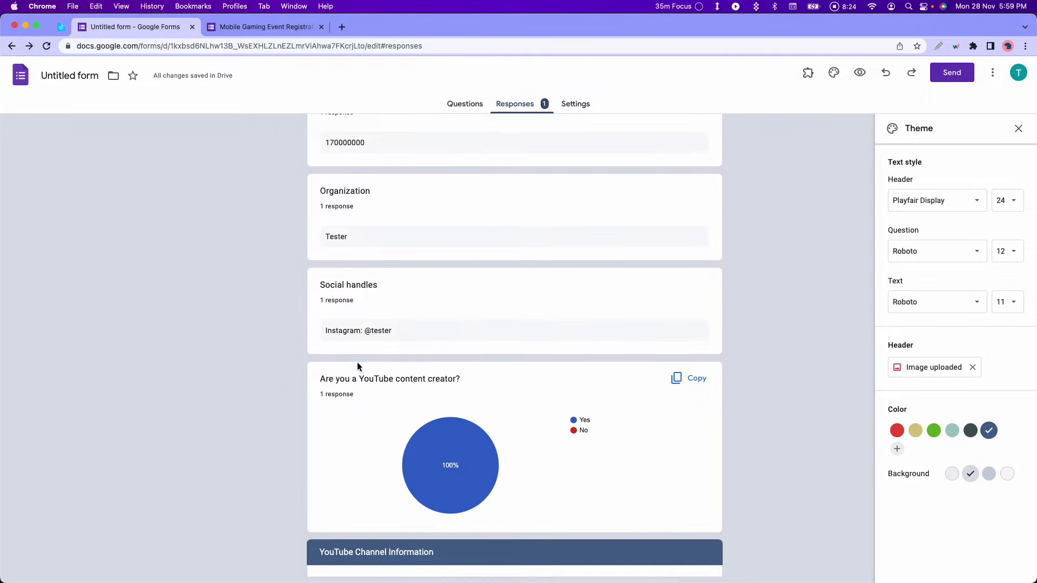
{"action": "scroll", "coordinate": [357, 367], "scroll_direction": "up", "scroll_amount": 15}
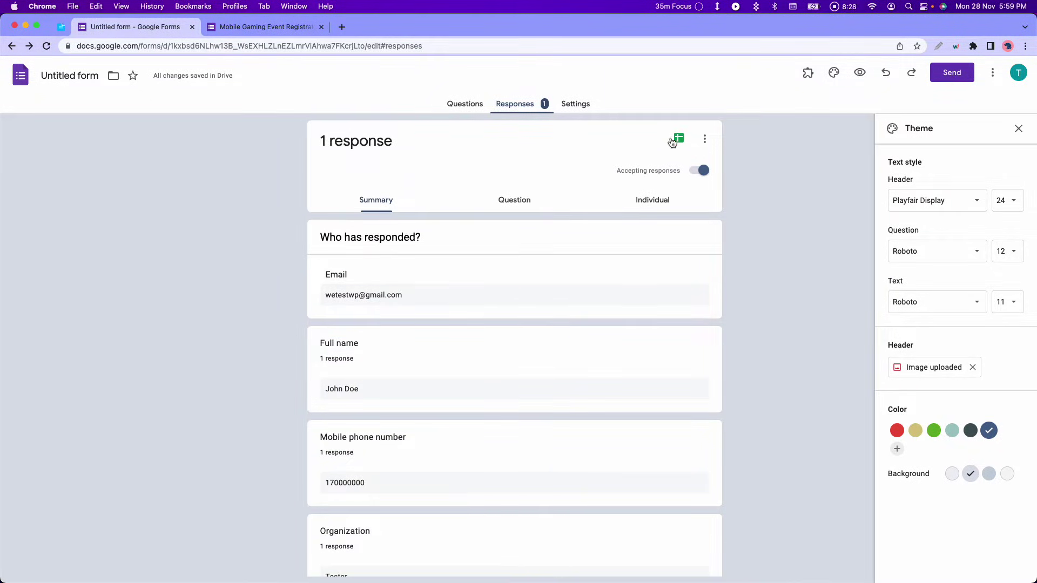
{"action": "left_click", "coordinate": [679, 141]}
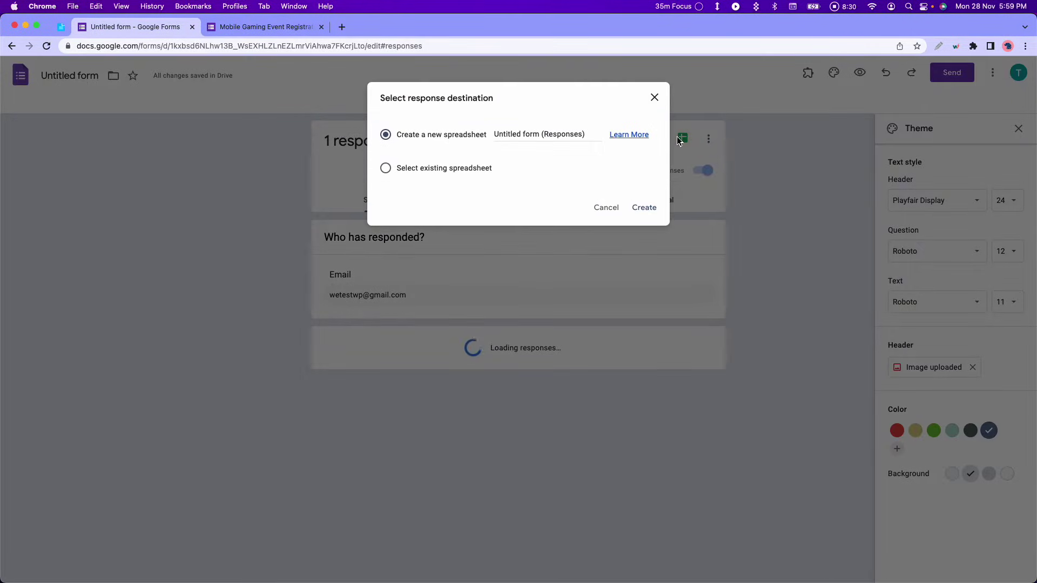
{"action": "left_click", "coordinate": [539, 133]}
{"action": "key", "text": "super+a"}
{"action": "key", "text": "BackSpace"}
{"action": "type", "text": "Gaming event"}
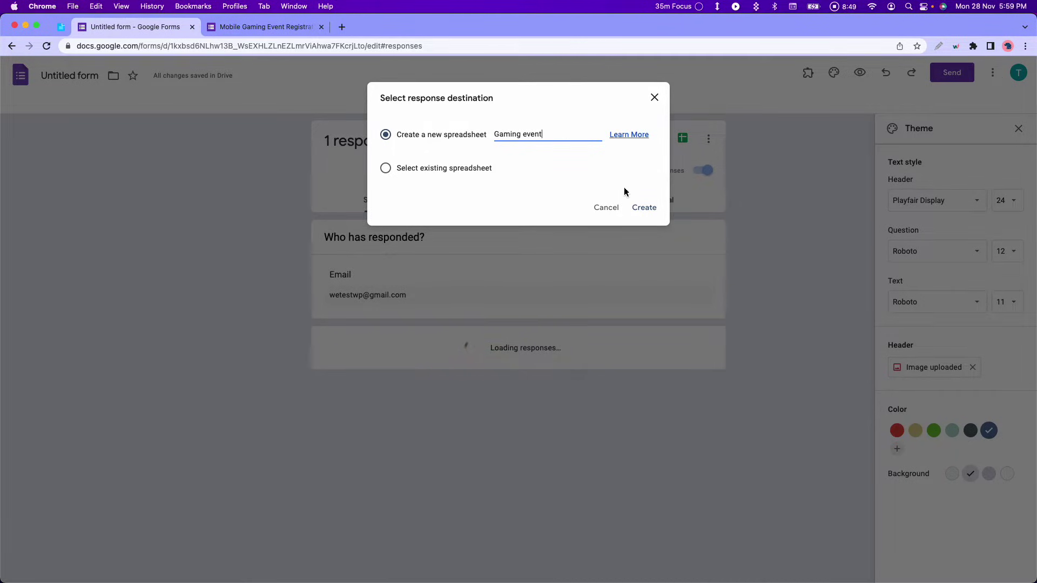
{"action": "left_click", "coordinate": [639, 208]}
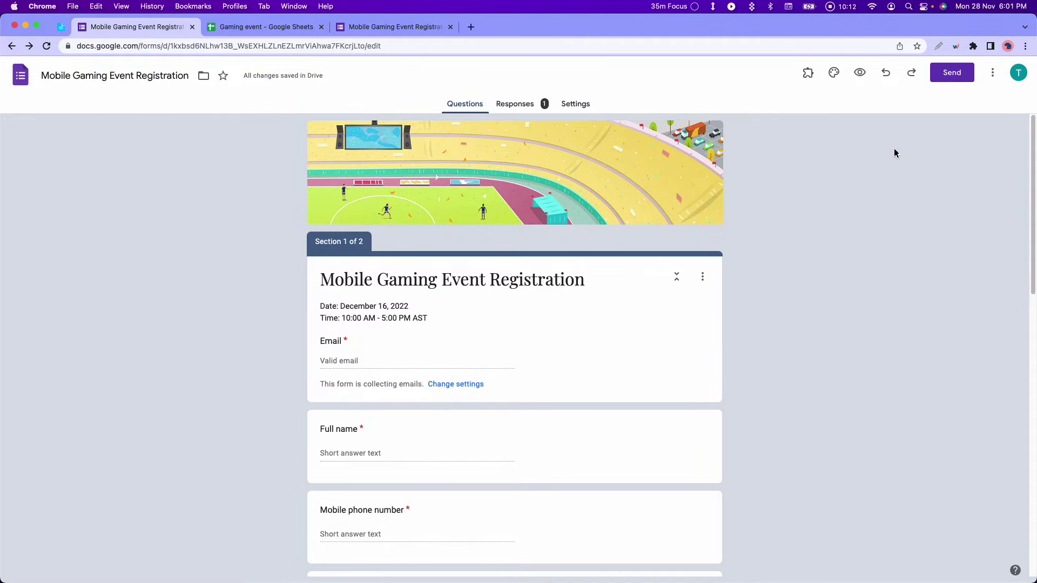
Search the add-ons Marketplace for 'extended forms' and open Timer for Google Forms.
{"action": "left_click", "coordinate": [992, 72]}
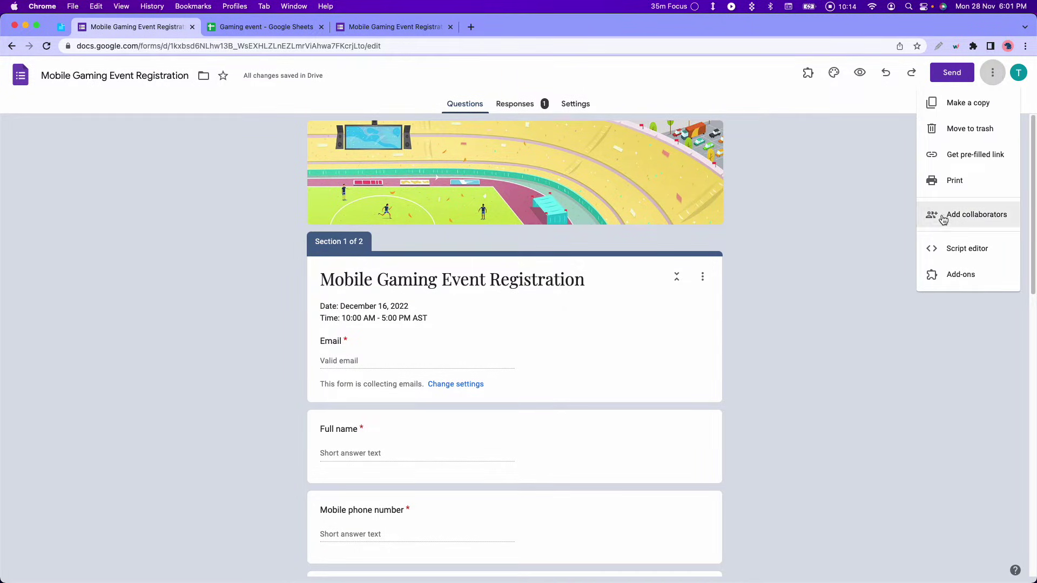
{"action": "left_click", "coordinate": [939, 274]}
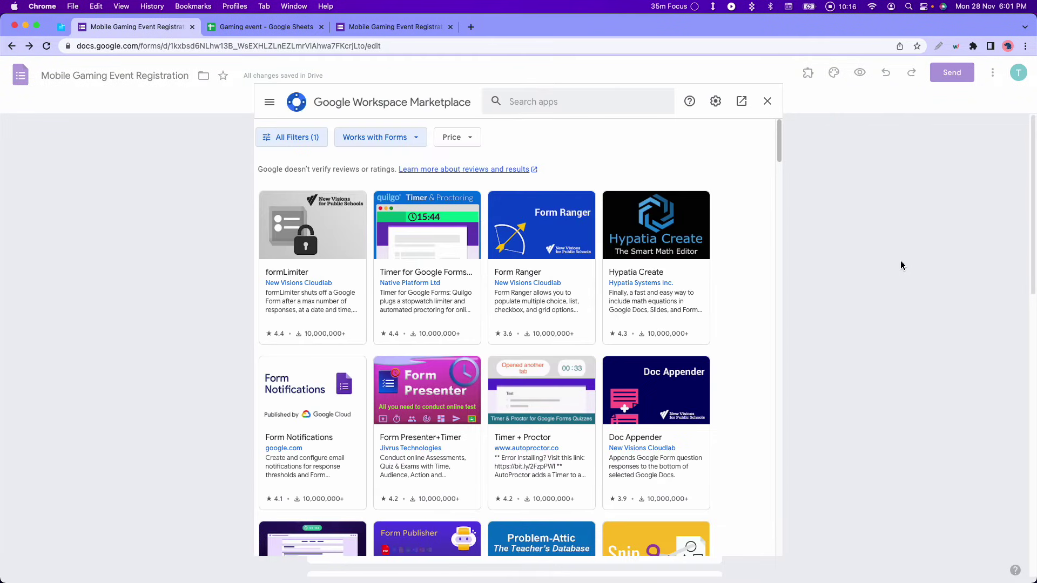
{"action": "left_click", "coordinate": [560, 106]}
{"action": "type", "text": "extended forms"}
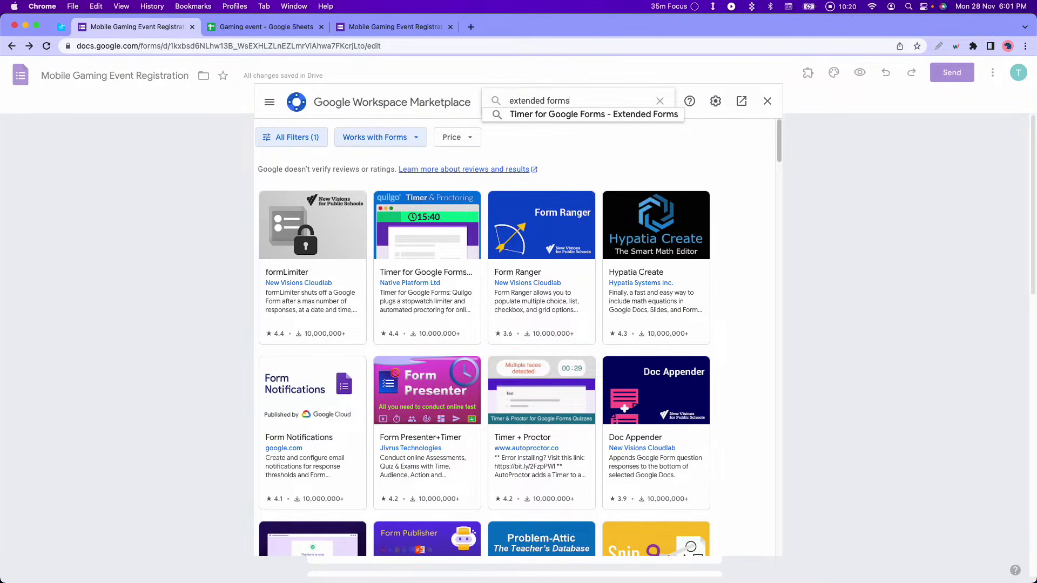
{"action": "left_click", "coordinate": [560, 113]}
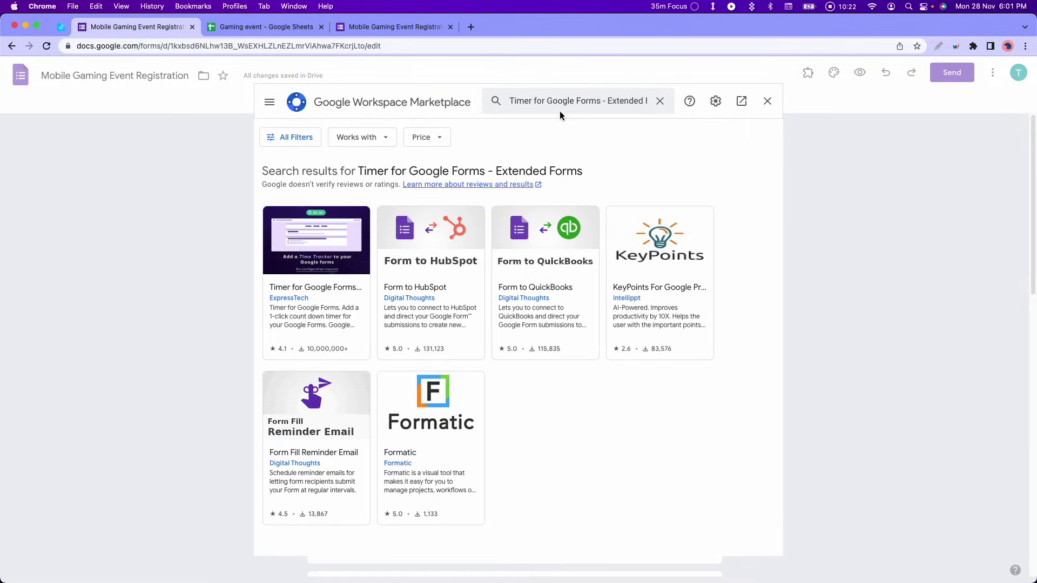
{"action": "left_click", "coordinate": [331, 235]}
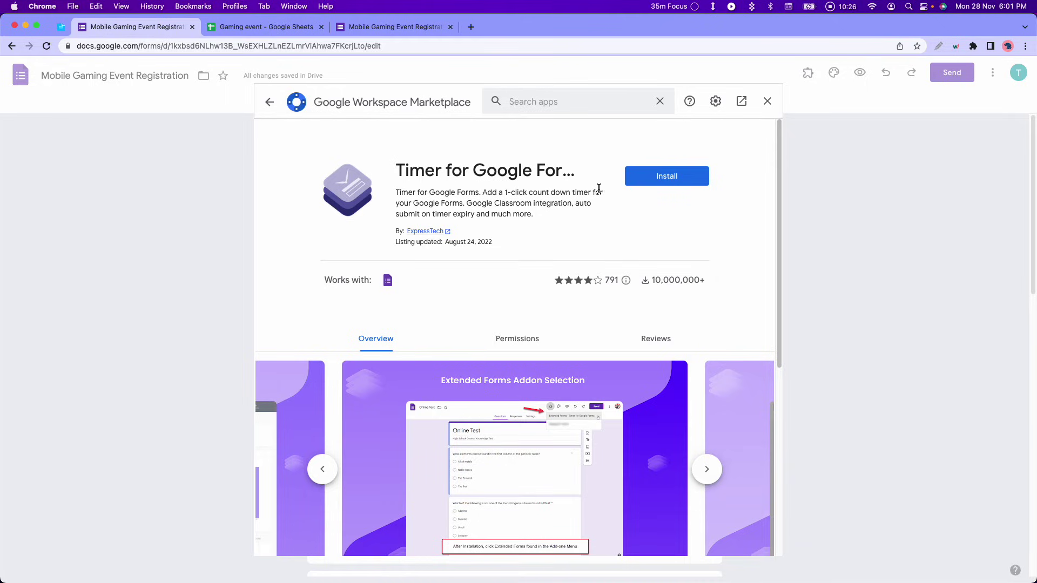
Install the timer add-on, choosing the account and granting Extended Forms access.
{"action": "left_click", "coordinate": [632, 180]}
{"action": "left_click", "coordinate": [590, 384]}
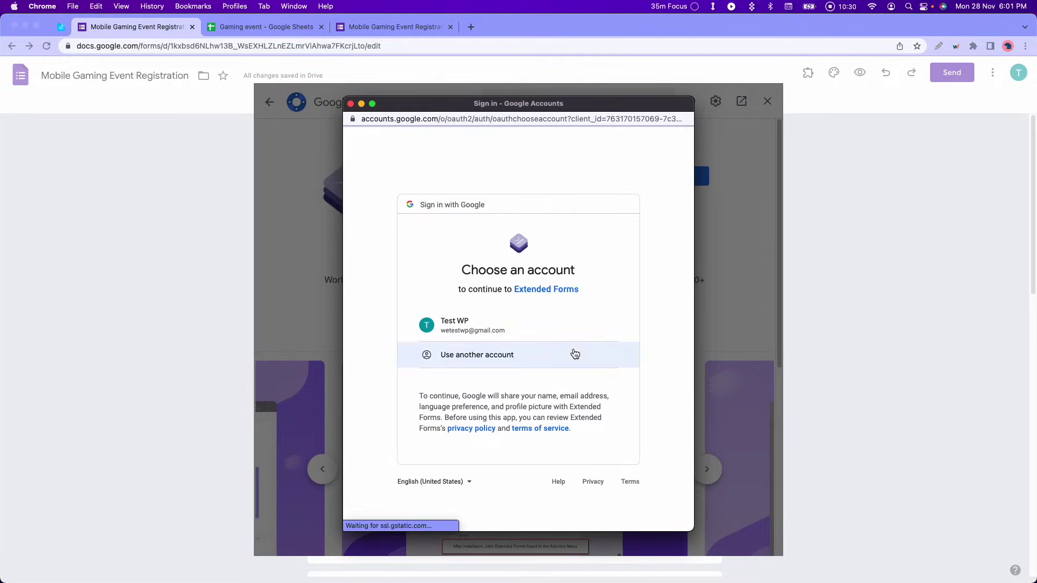
{"action": "left_click", "coordinate": [565, 339]}
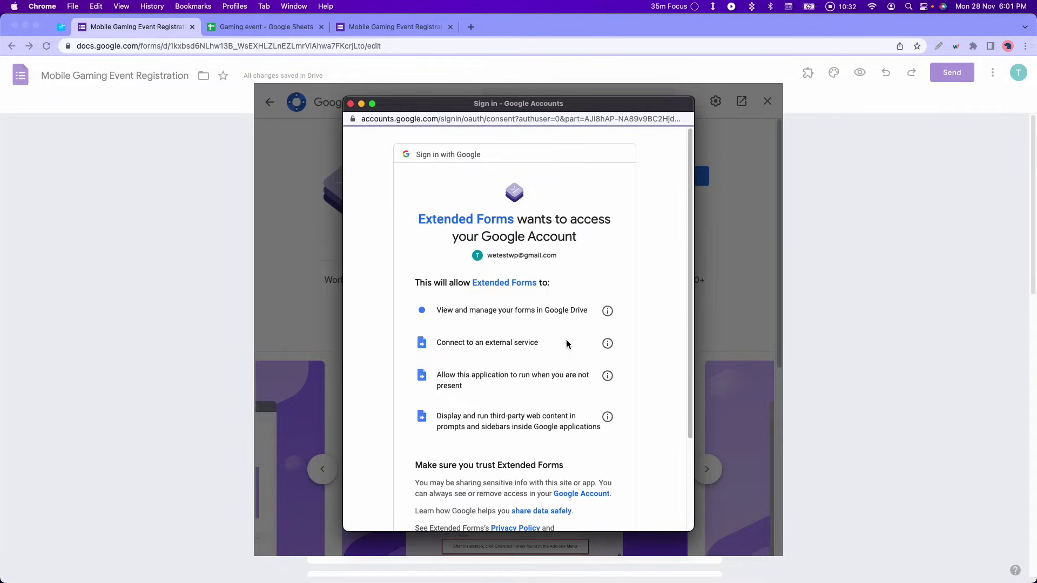
{"action": "scroll", "coordinate": [567, 351], "scroll_direction": "down", "scroll_amount": 3}
{"action": "left_click", "coordinate": [570, 453]}
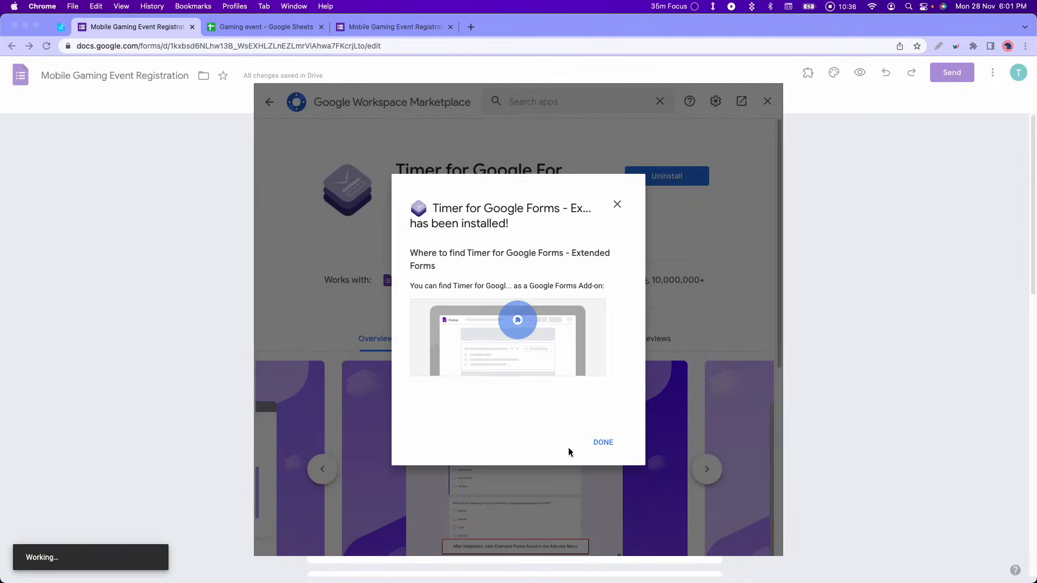
{"action": "left_click", "coordinate": [604, 443]}
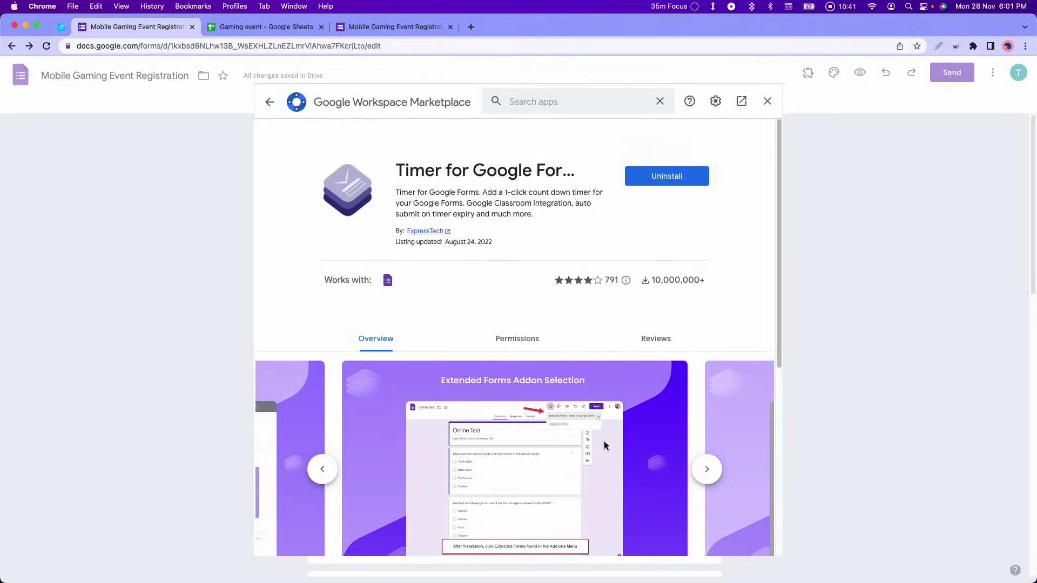
Configure the Extended Forms timer: connect the form, keep Link (Email required) sharing, and save.
{"action": "left_click", "coordinate": [766, 102]}
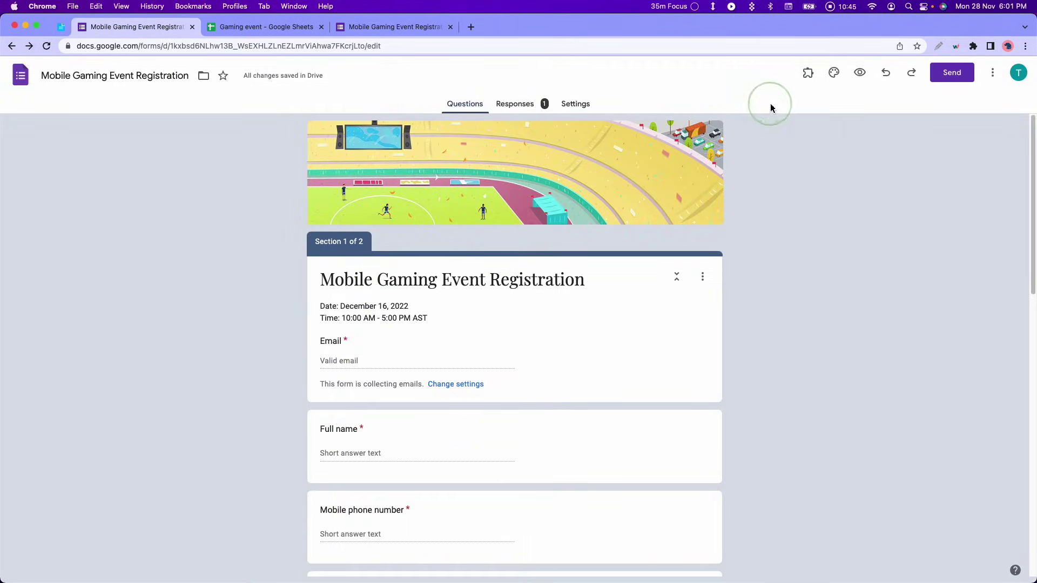
{"action": "left_click", "coordinate": [809, 74]}
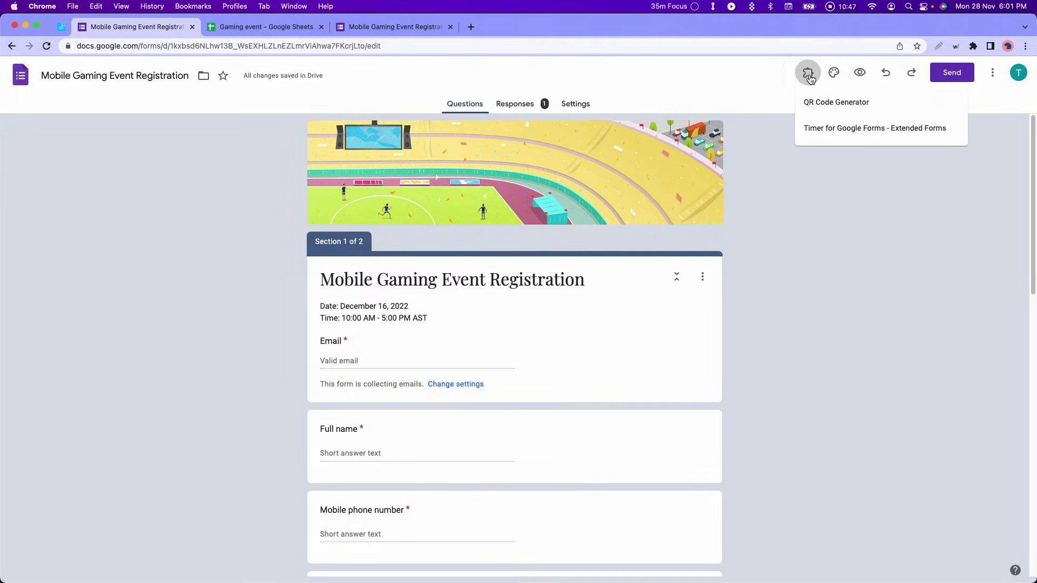
{"action": "left_click", "coordinate": [818, 134]}
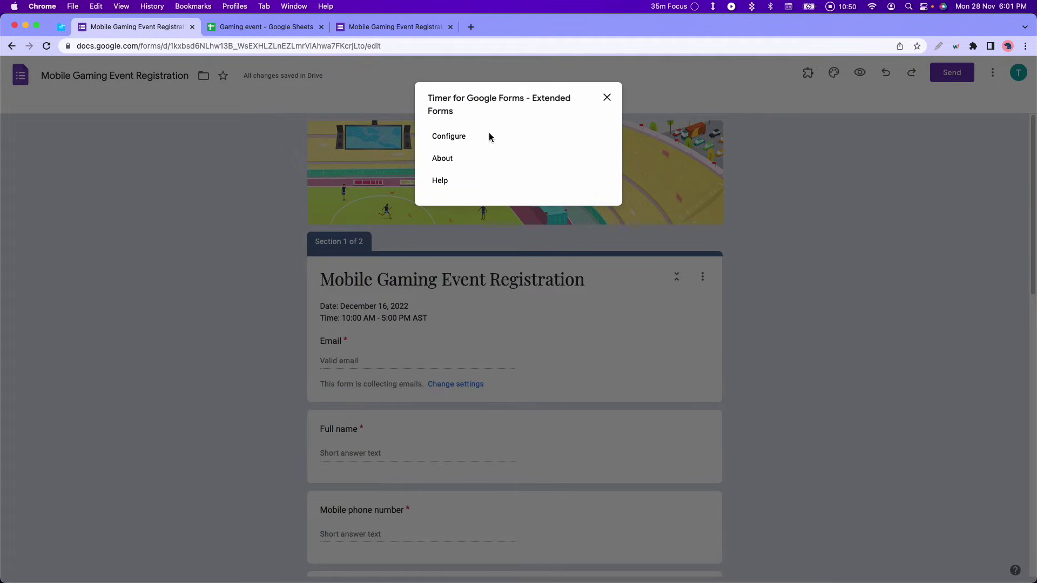
{"action": "left_click", "coordinate": [444, 139]}
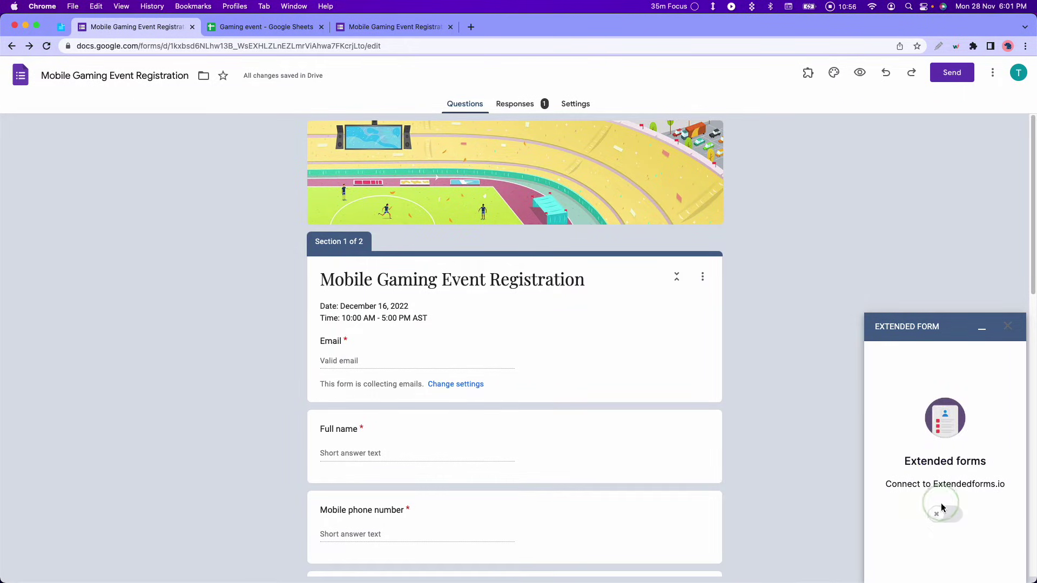
{"action": "left_click", "coordinate": [941, 515]}
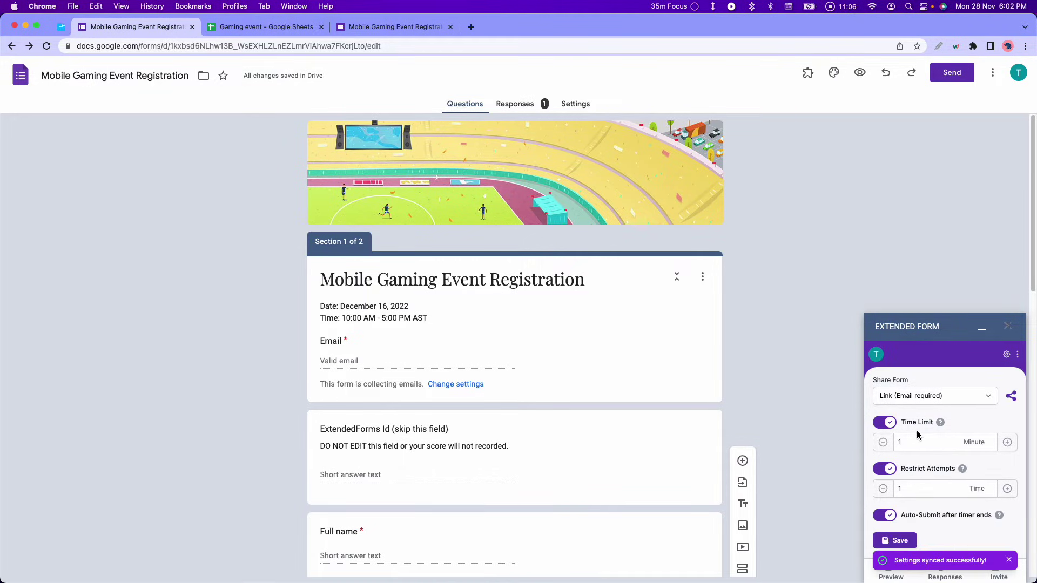
{"action": "left_click", "coordinate": [988, 396]}
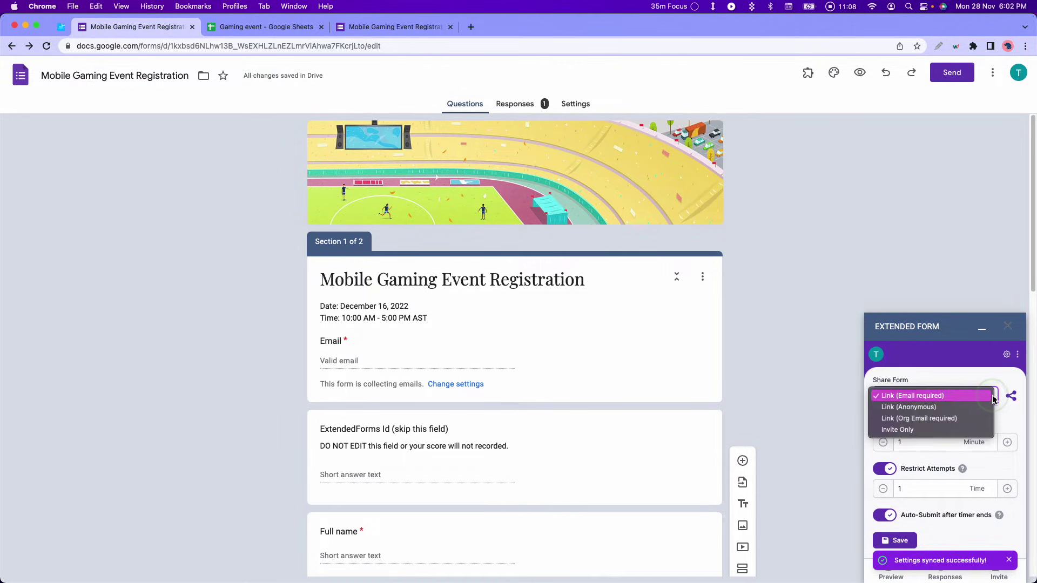
{"action": "left_click", "coordinate": [1002, 390]}
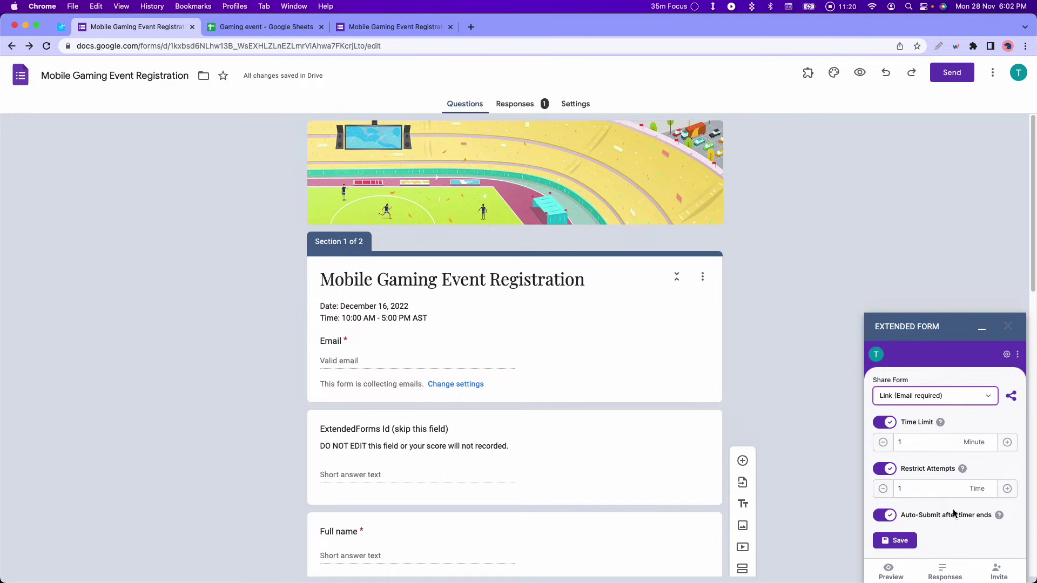
{"action": "left_click", "coordinate": [896, 541]}
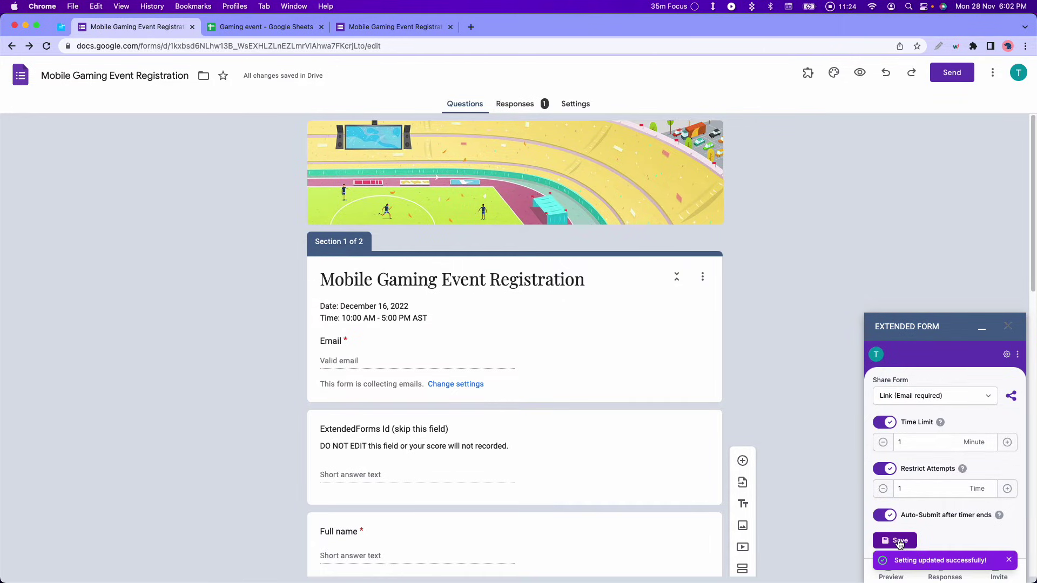
{"action": "left_click", "coordinate": [1006, 560]}
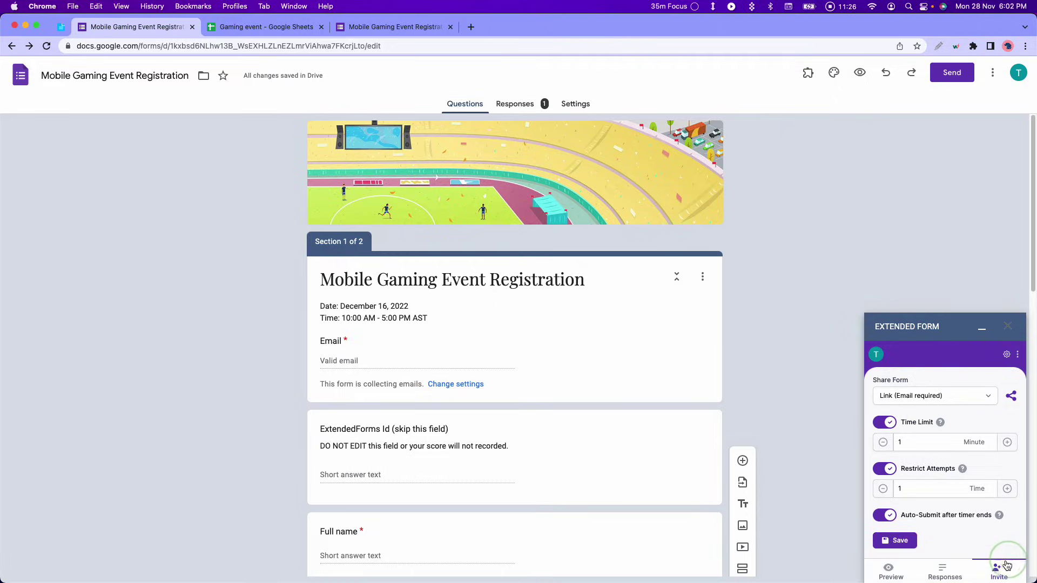
Open the timed form preview and start the test with Get started.
{"action": "left_click", "coordinate": [886, 571]}
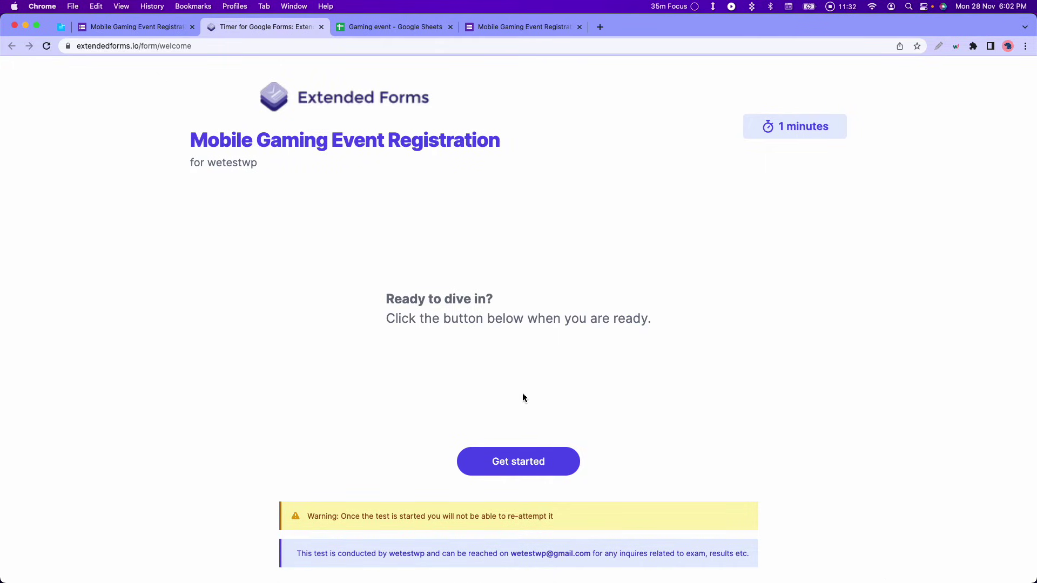
{"action": "left_click", "coordinate": [516, 457]}
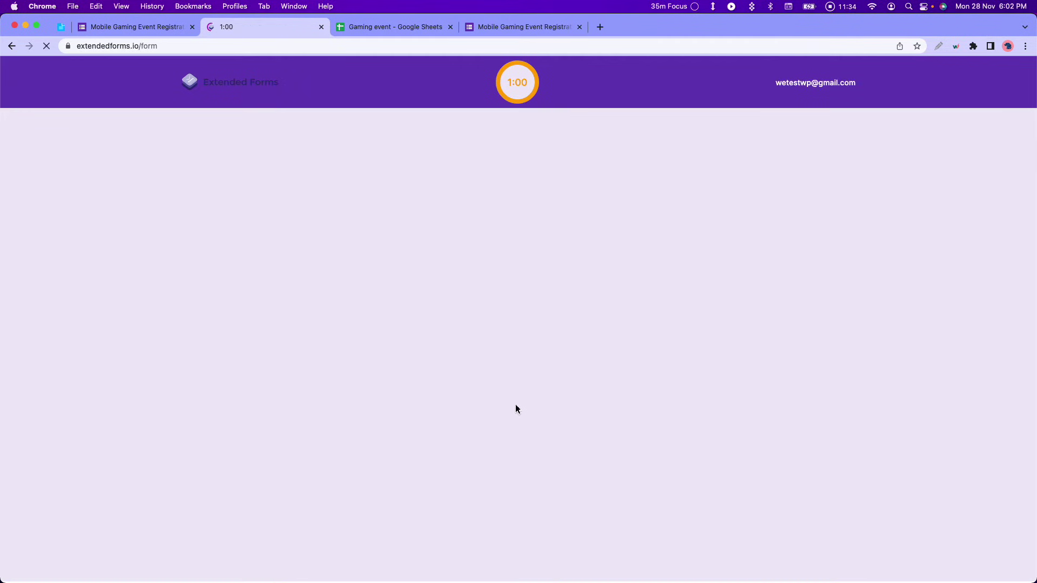
{"action": "scroll", "coordinate": [486, 312], "scroll_direction": "down", "scroll_amount": 3}
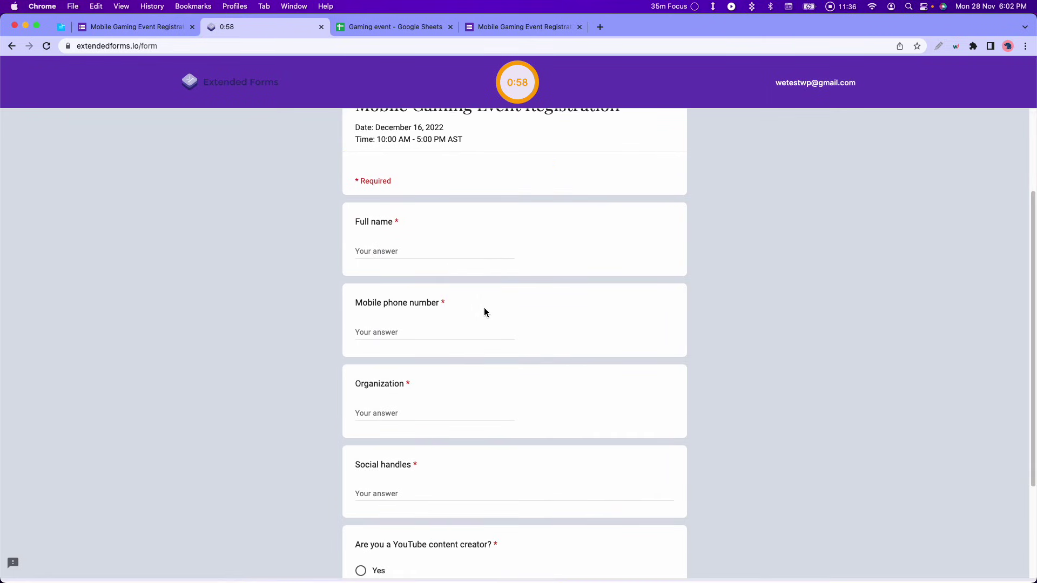
{"action": "scroll", "coordinate": [484, 312], "scroll_direction": "down", "scroll_amount": 3}
{"action": "scroll", "coordinate": [484, 302], "scroll_direction": "up", "scroll_amount": 5}
{"action": "scroll", "coordinate": [484, 310], "scroll_direction": "down", "scroll_amount": 1}
{"action": "left_click", "coordinate": [485, 308]}
{"action": "type", "text": "john doe"}
{"action": "left_click", "coordinate": [421, 394]}
{"action": "type", "text": "0000000"}
{"action": "left_click", "coordinate": [405, 466]}
{"action": "type", "text": "test"}
{"action": "scroll", "coordinate": [408, 475], "scroll_direction": "down", "scroll_amount": 4}
{"action": "left_click", "coordinate": [408, 481]}
{"action": "type", "text": "@tester"}
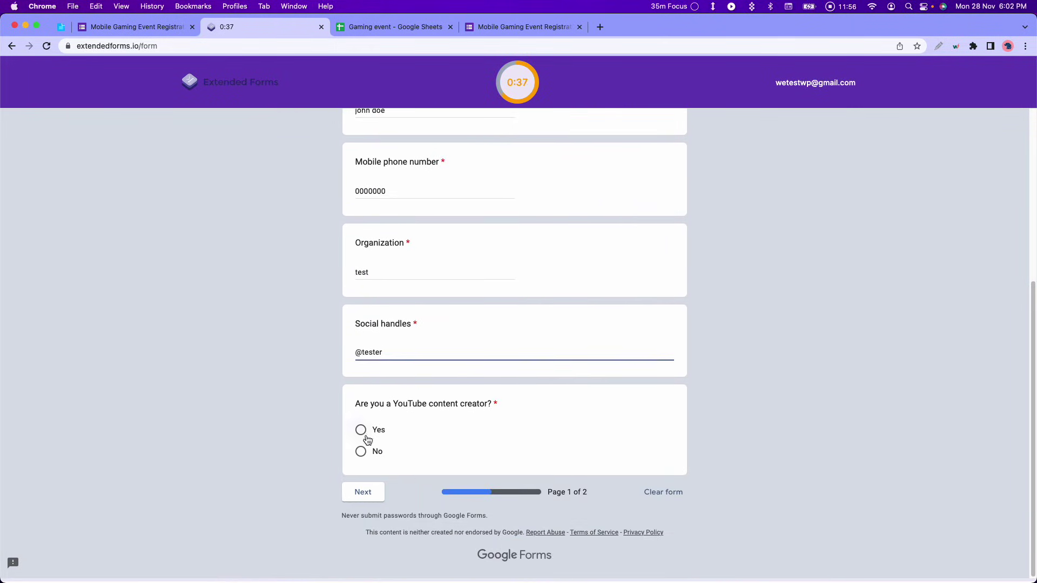
{"action": "left_click", "coordinate": [365, 452]}
{"action": "left_click", "coordinate": [363, 492]}
{"action": "left_click", "coordinate": [424, 317]}
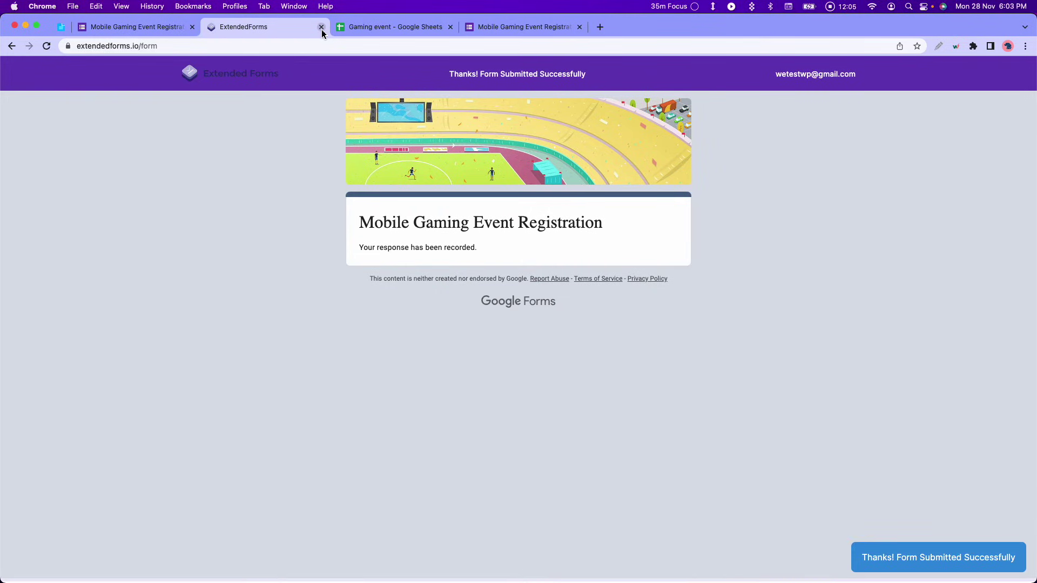
Review the test response and its tracking report, check the Gaming event sheet, then return to responses.
{"action": "left_click", "coordinate": [321, 27]}
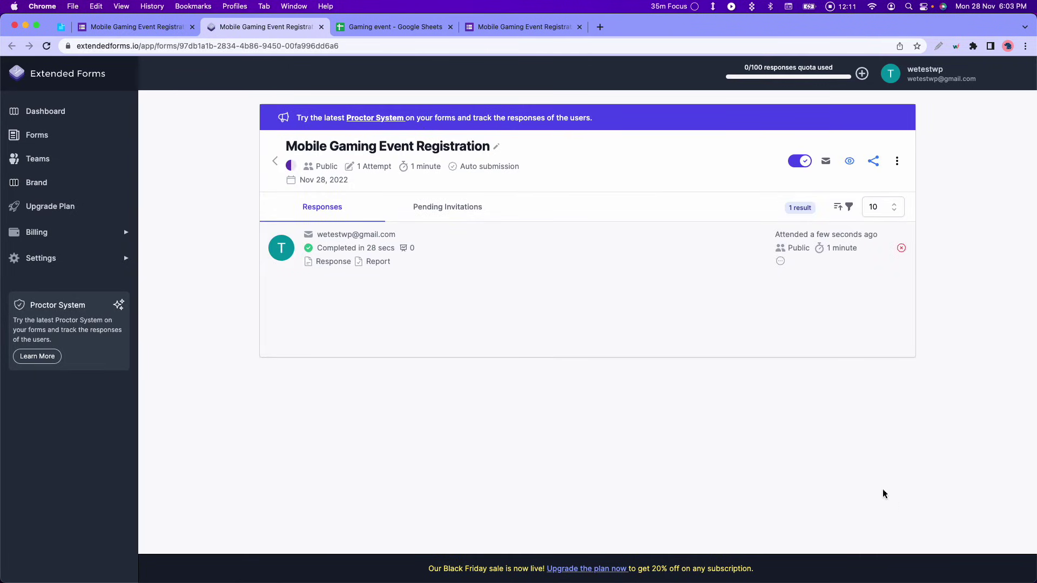
{"action": "left_click", "coordinate": [326, 262]}
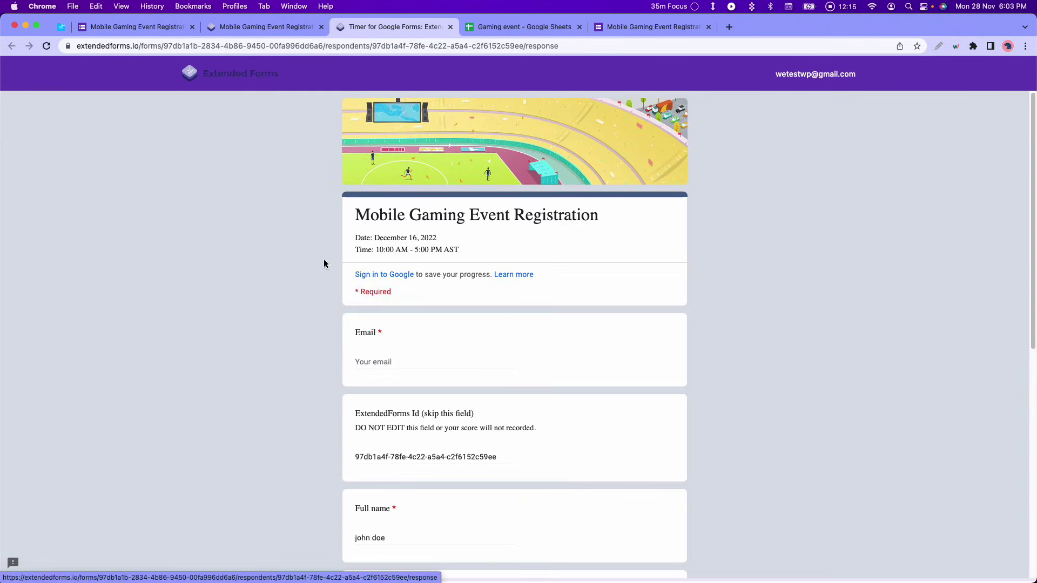
{"action": "left_click", "coordinate": [450, 27]}
{"action": "left_click", "coordinate": [376, 262]}
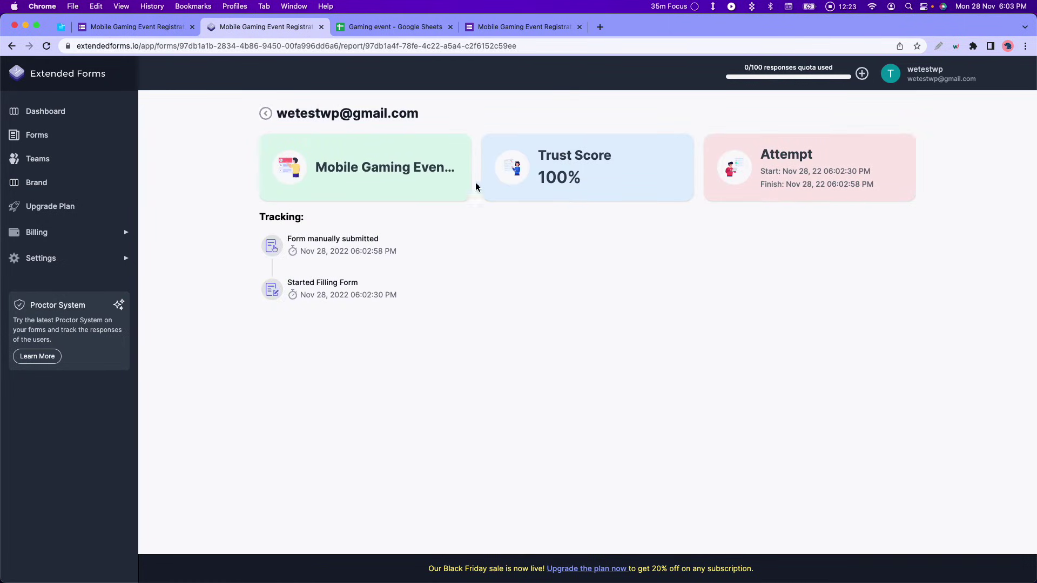
{"action": "left_click", "coordinate": [321, 27]}
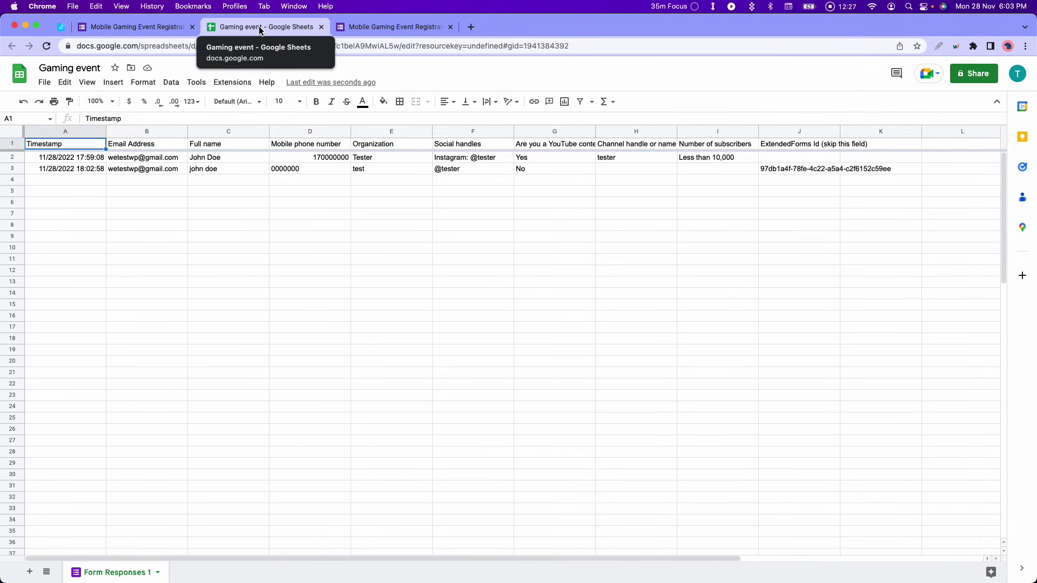
{"action": "key", "text": "super+shift+t"}
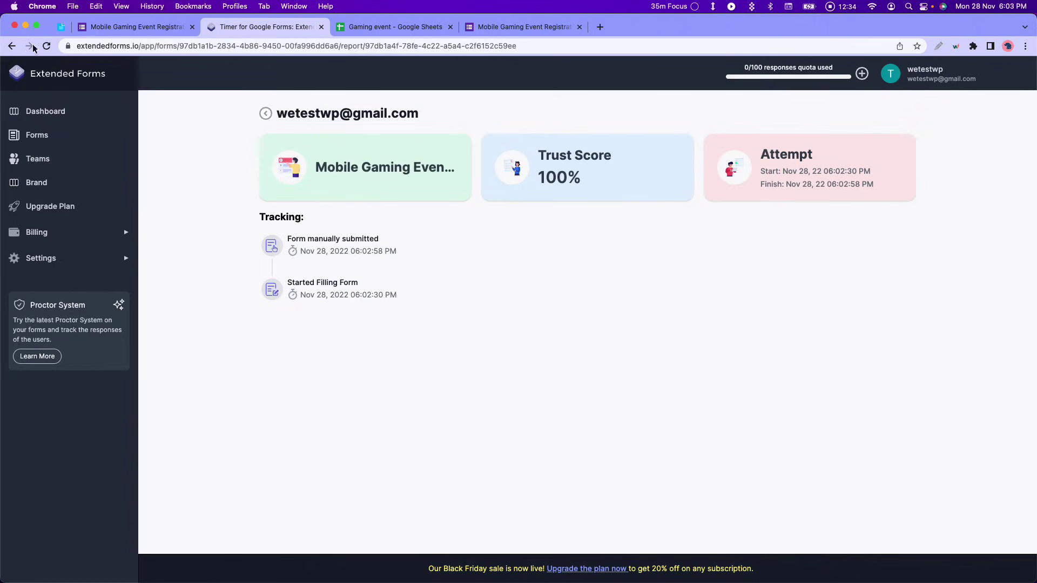
{"action": "left_click", "coordinate": [12, 46]}
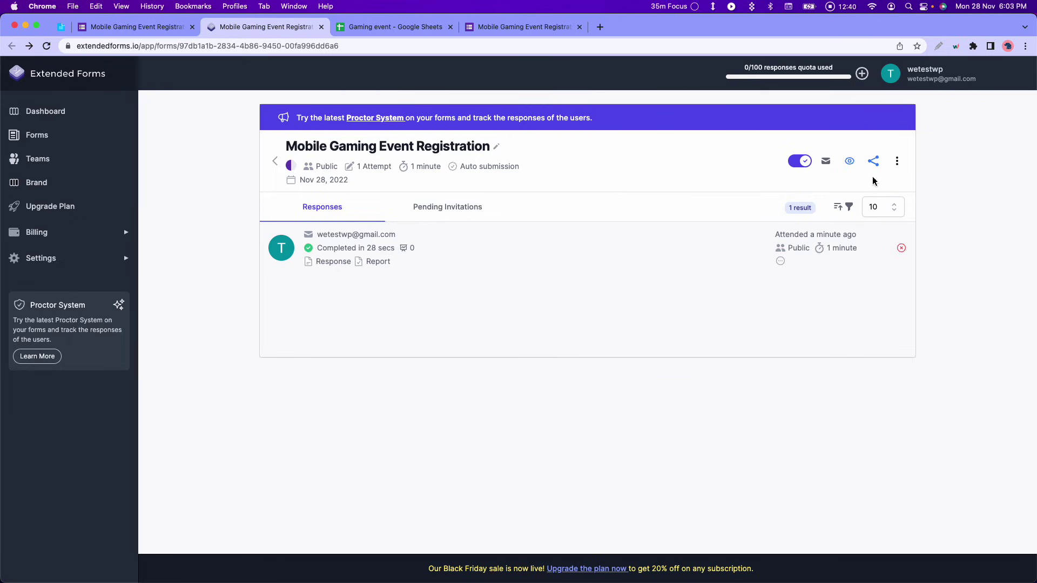
Browse the General, Proctor and Theme form settings without changes, then open the Dashboard.
{"action": "left_click", "coordinate": [896, 162]}
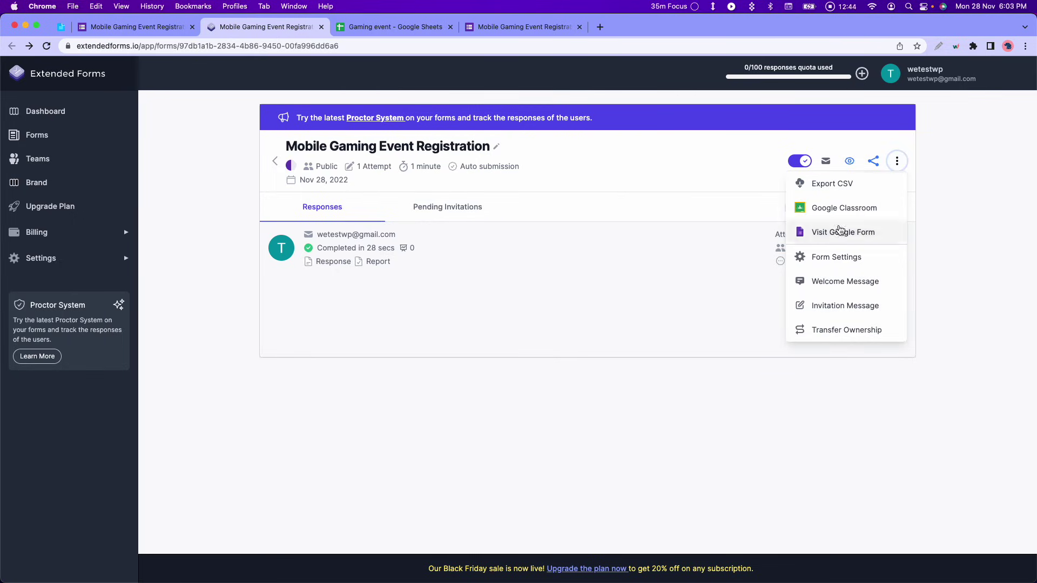
{"action": "left_click", "coordinate": [810, 256]}
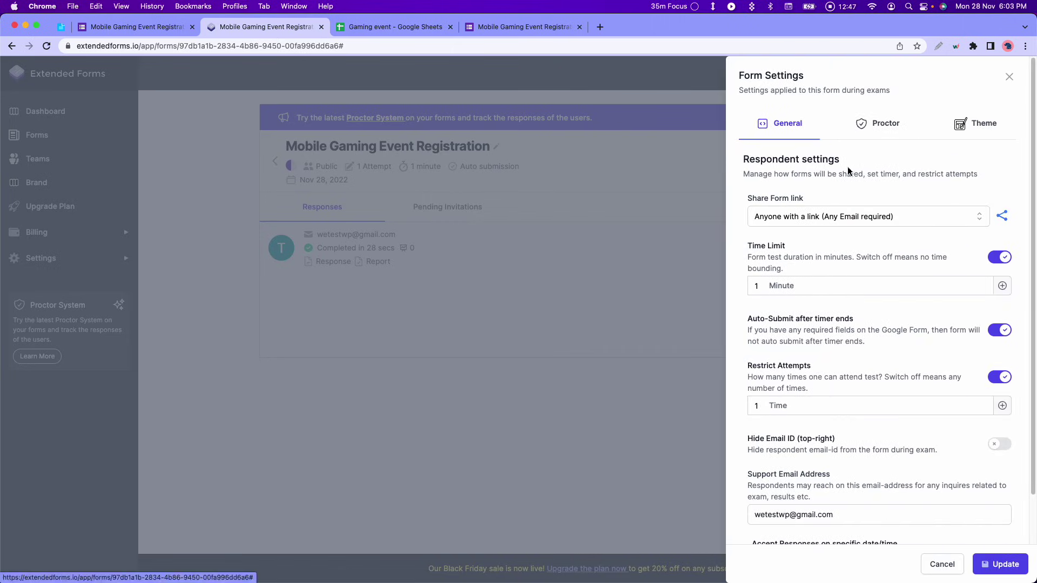
{"action": "left_click", "coordinate": [867, 129]}
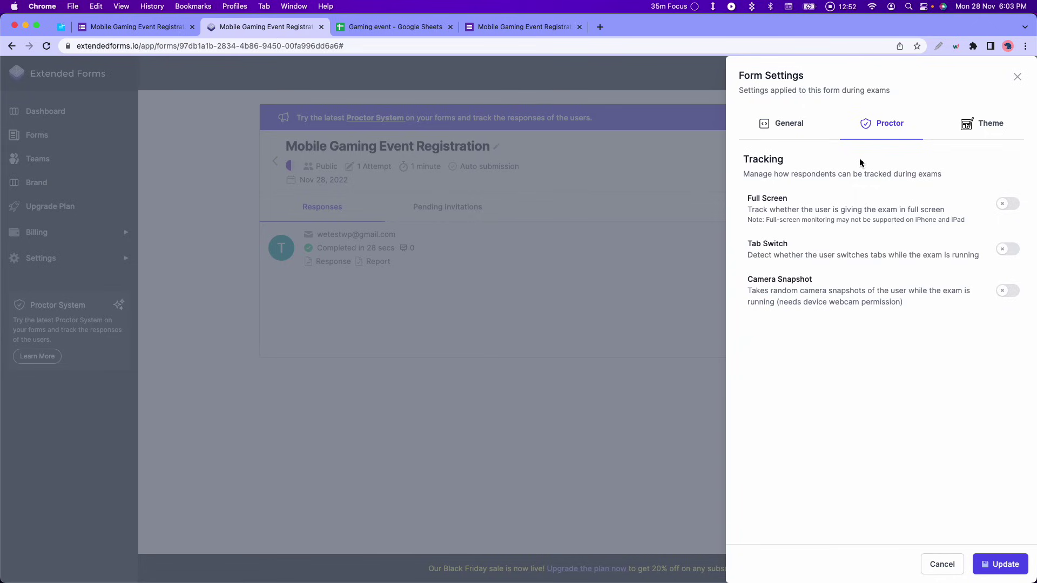
{"action": "left_click", "coordinate": [965, 128]}
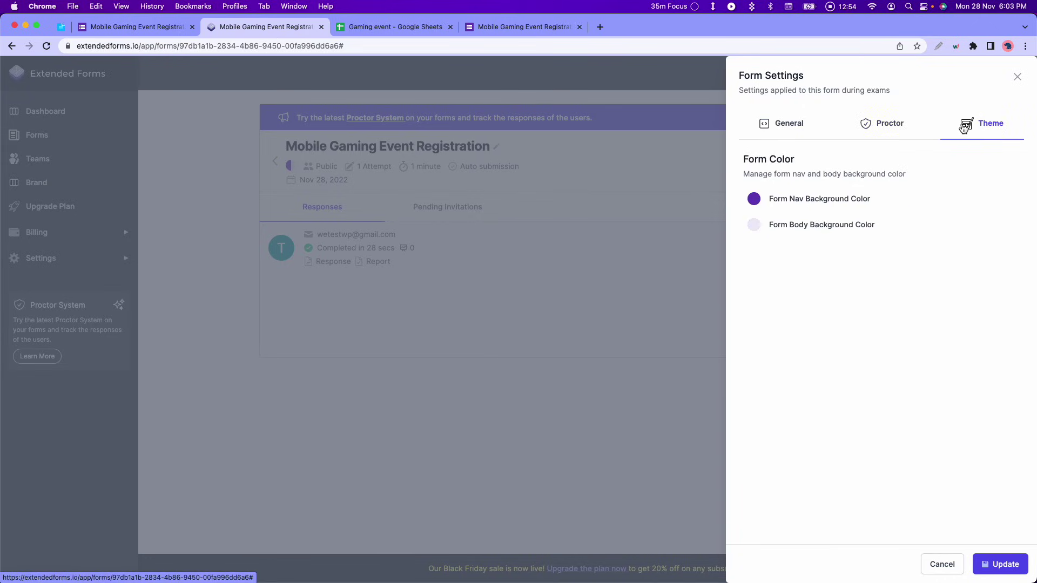
{"action": "left_click", "coordinate": [1017, 77]}
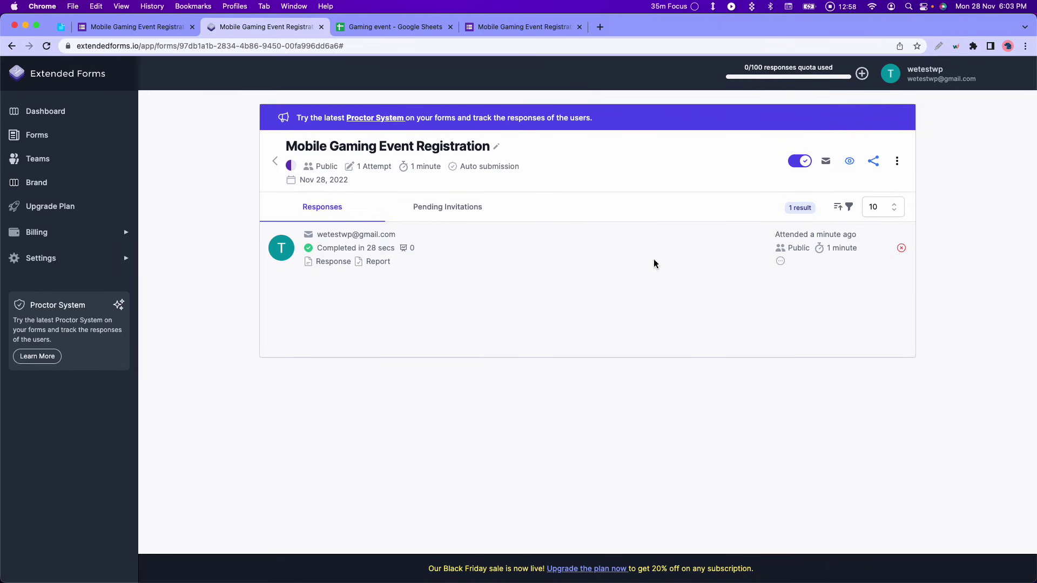
{"action": "left_click", "coordinate": [62, 111]}
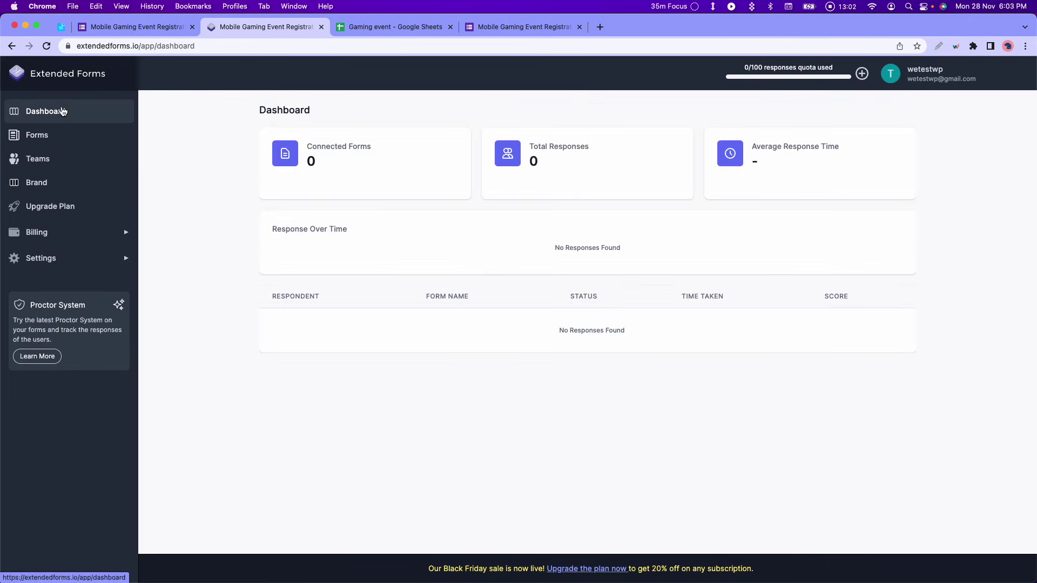
{"action": "scroll", "coordinate": [215, 228], "scroll_direction": "down", "scroll_amount": 3}
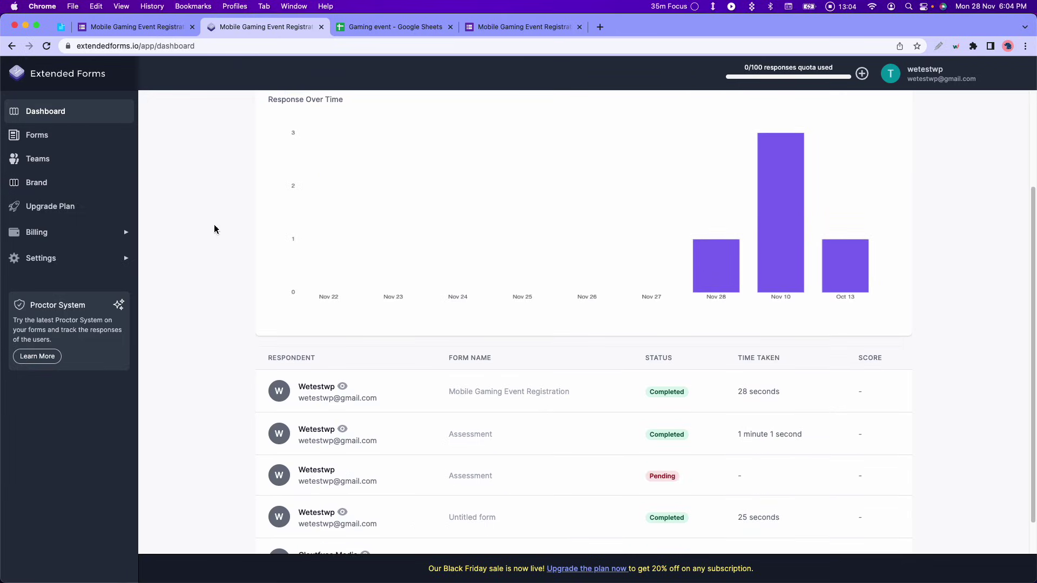